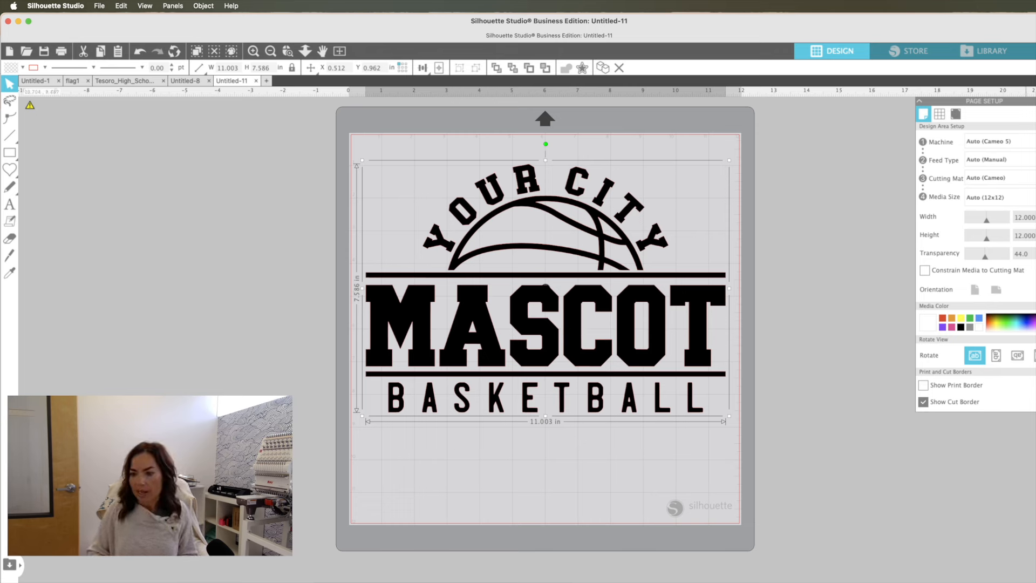
- Delete the YOUR CITY MASCOT BASKETBALL example design from the page
key(super+Tab)
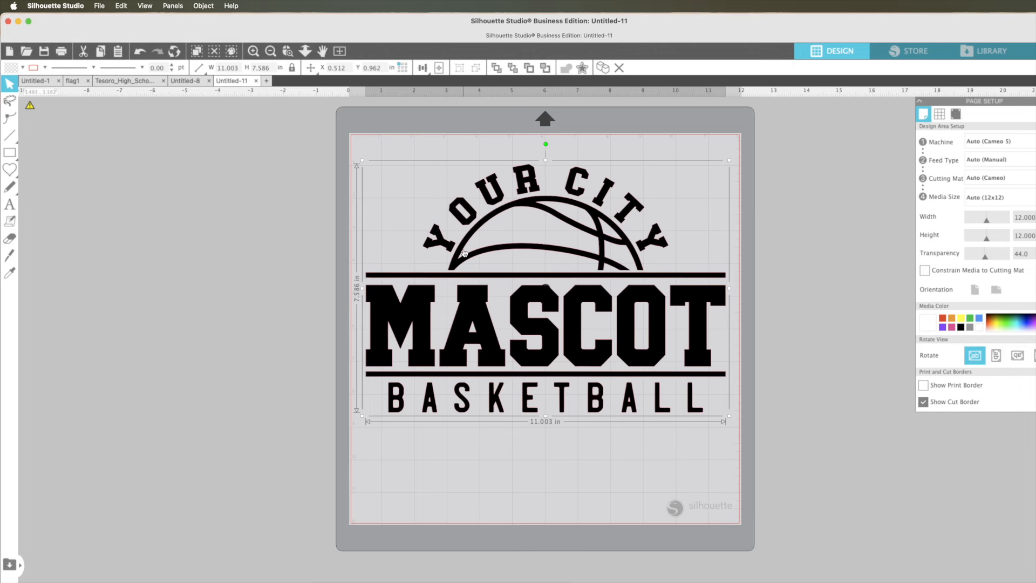
key(Delete)
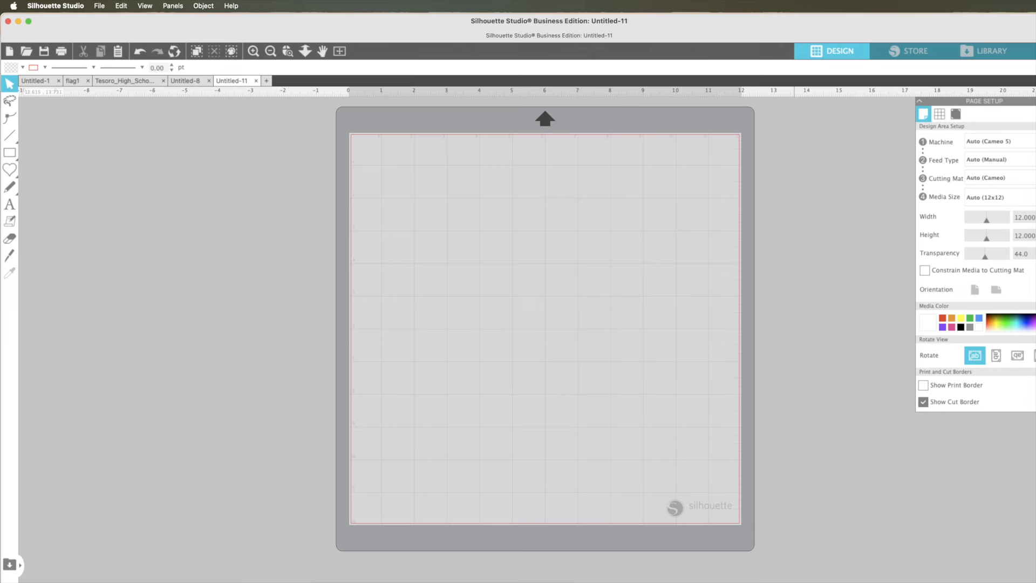
- Switch to Finder and examine the contents of the Instructions and Font folder inside the SC0055 Basketball folder
key(super+Tab)
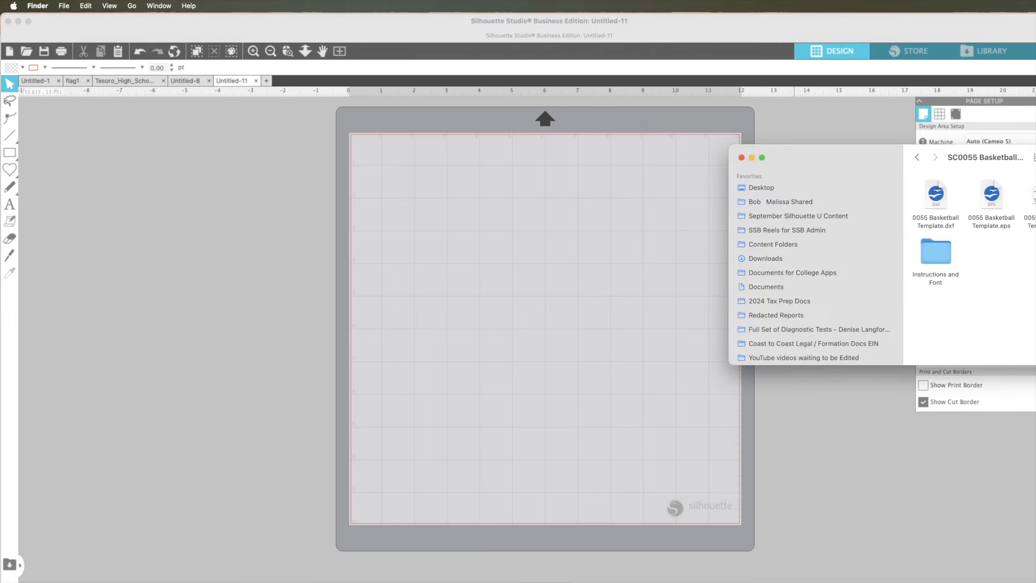
drag(1017, 154, 607, 200)
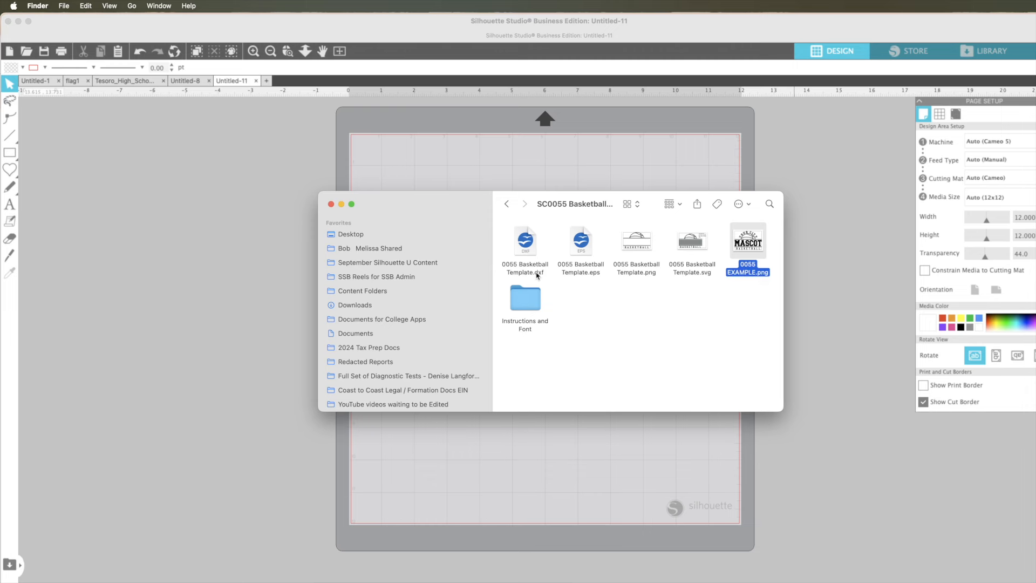
double_click(529, 303)
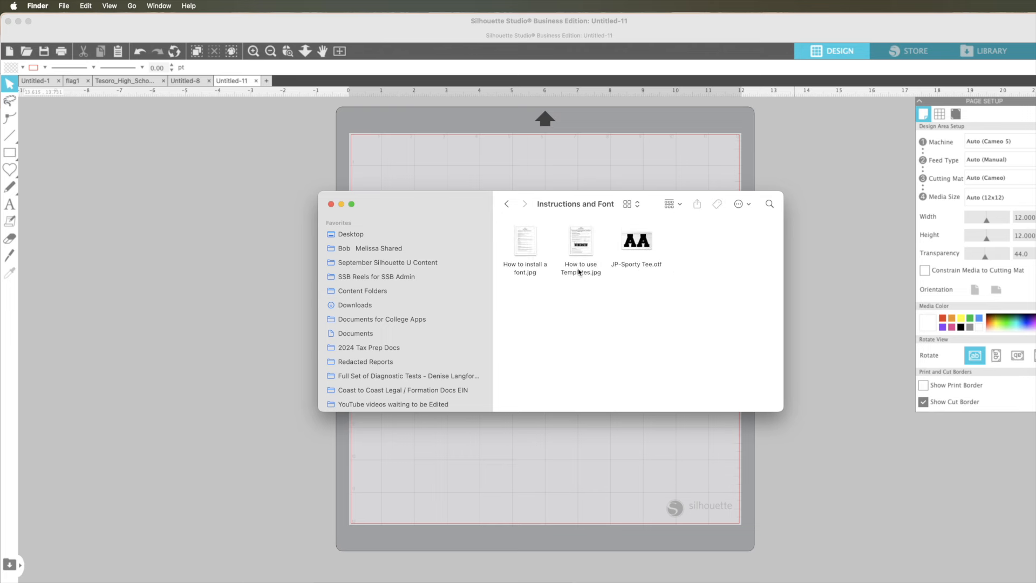
click(581, 248)
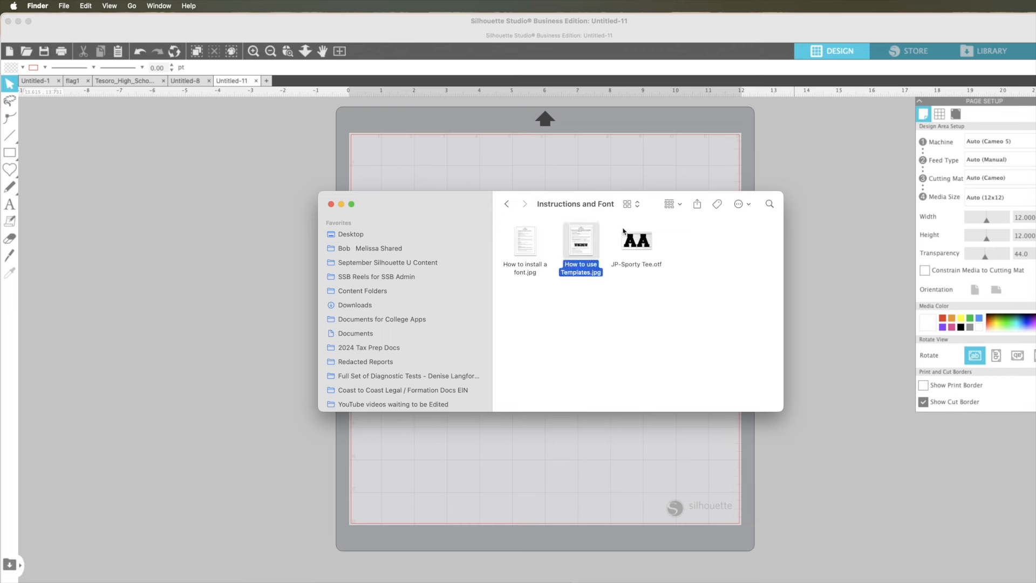
click(517, 239)
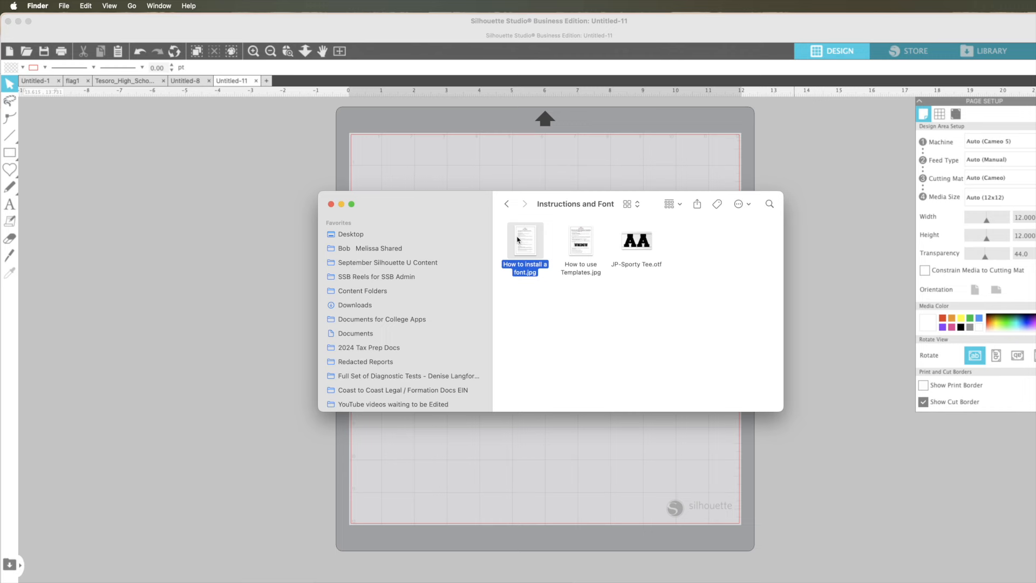
click(507, 204)
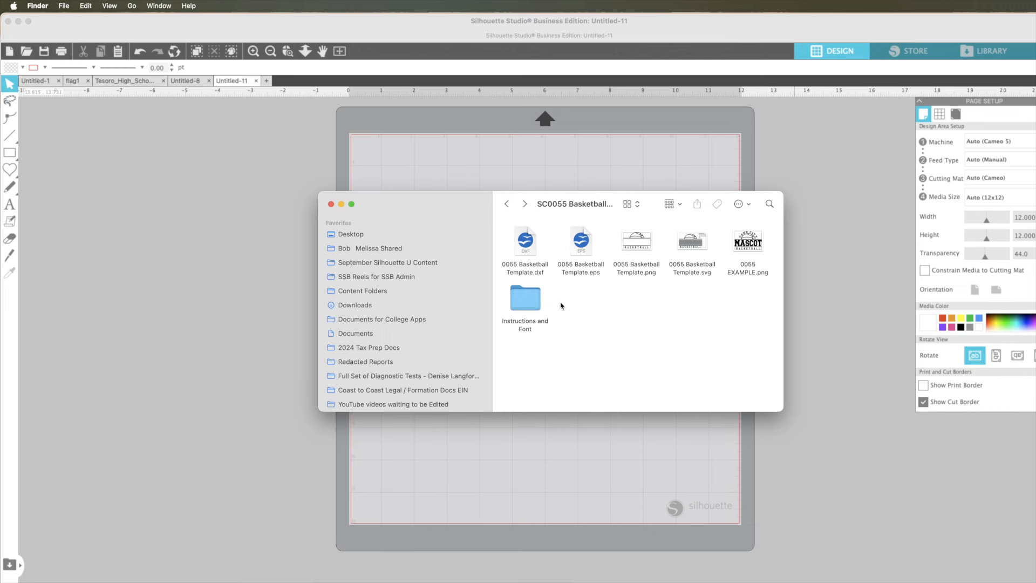
- Import 0055 Basketball Template.svg into the Untitled-11 document in Silhouette Studio and position the basketball template on the mat
click(699, 247)
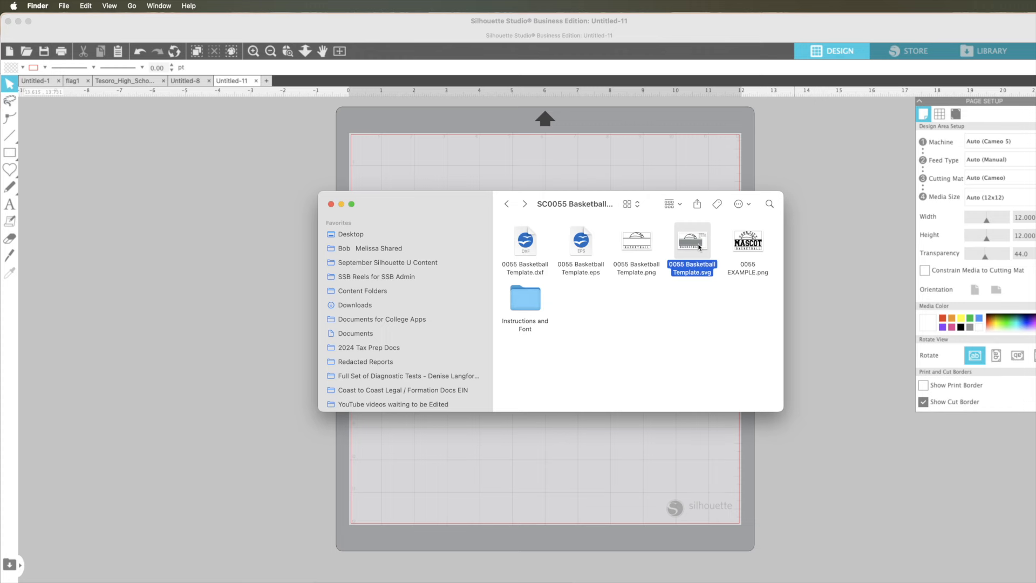
drag(698, 247, 650, 279)
click(819, 362)
click(799, 245)
key(super+z)
key(super+z)
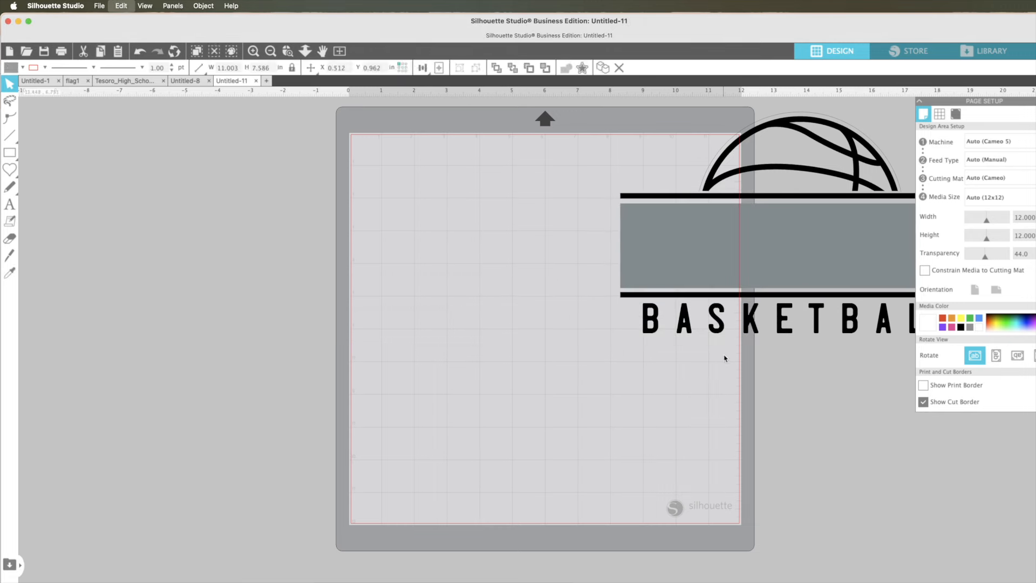
drag(797, 388, 526, 203)
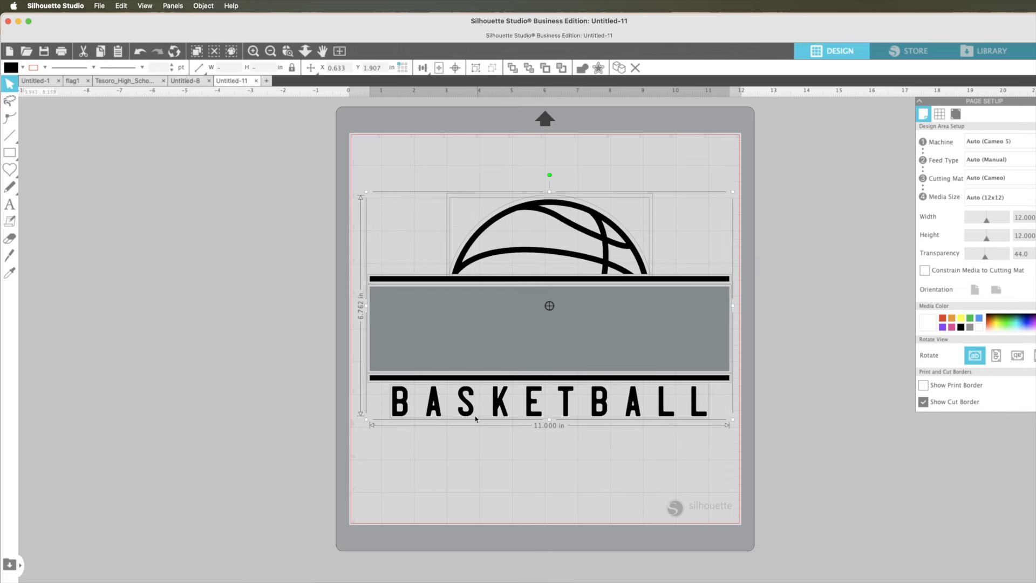
click(455, 488)
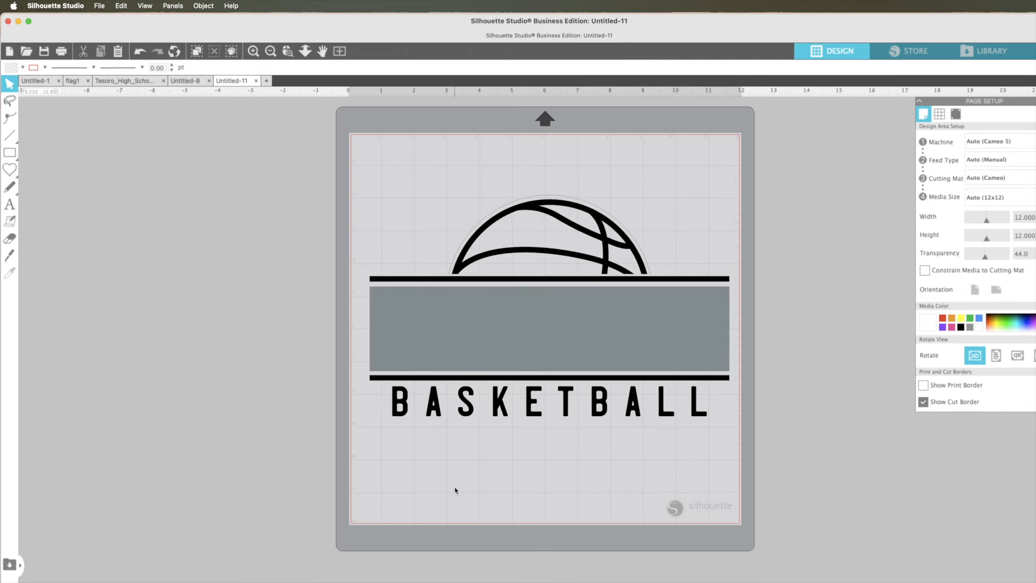
- Move the "Round text around curved line then delete line." note closer to the mat's right side
click(270, 51)
drag(777, 154, 910, 254)
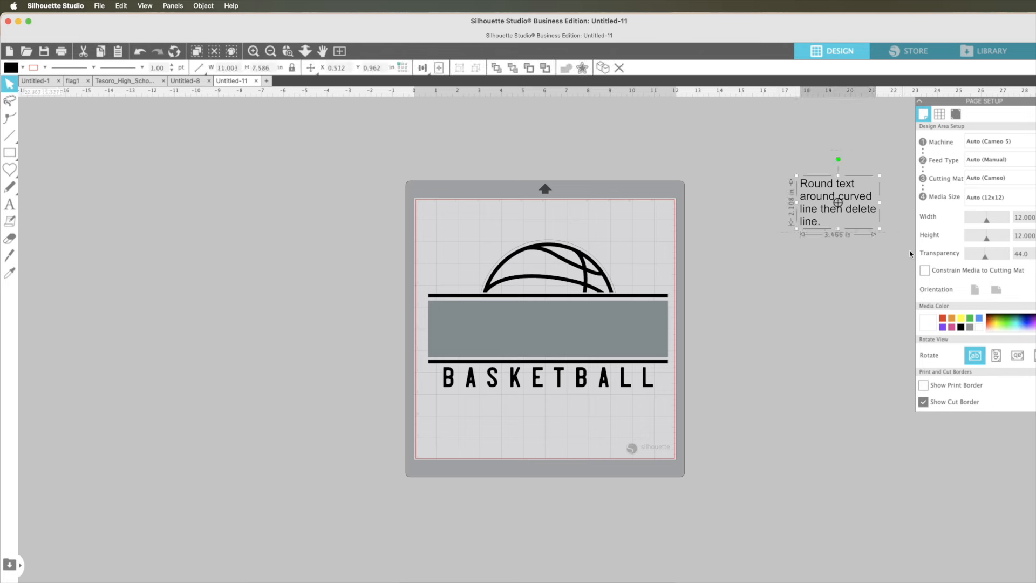
drag(871, 219, 794, 235)
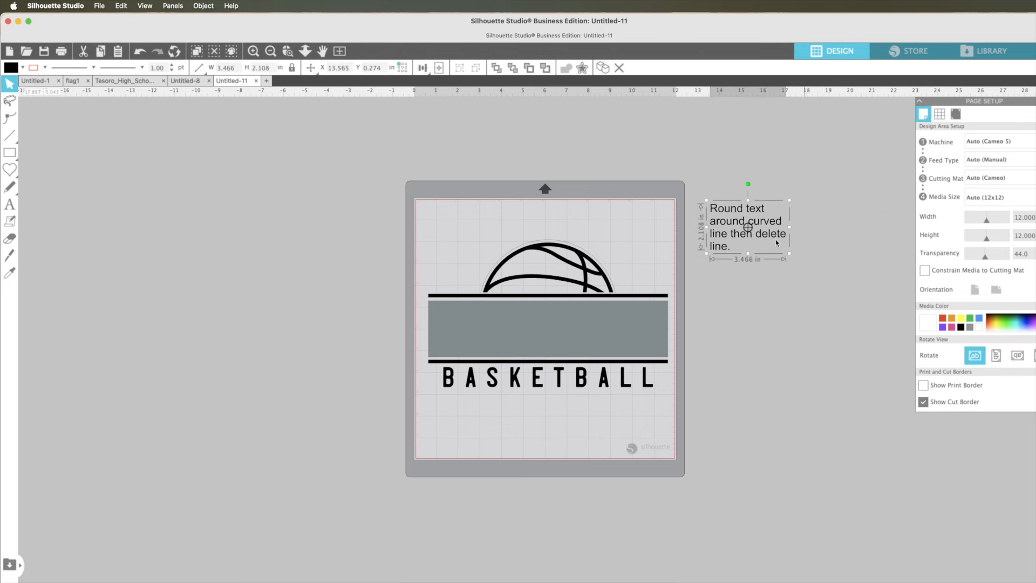
click(791, 257)
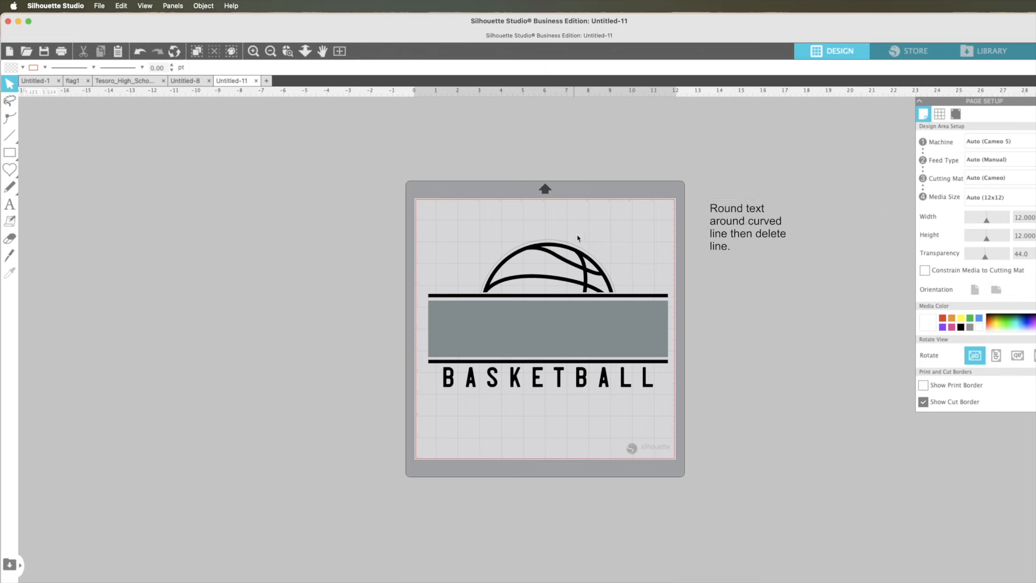
click(253, 51)
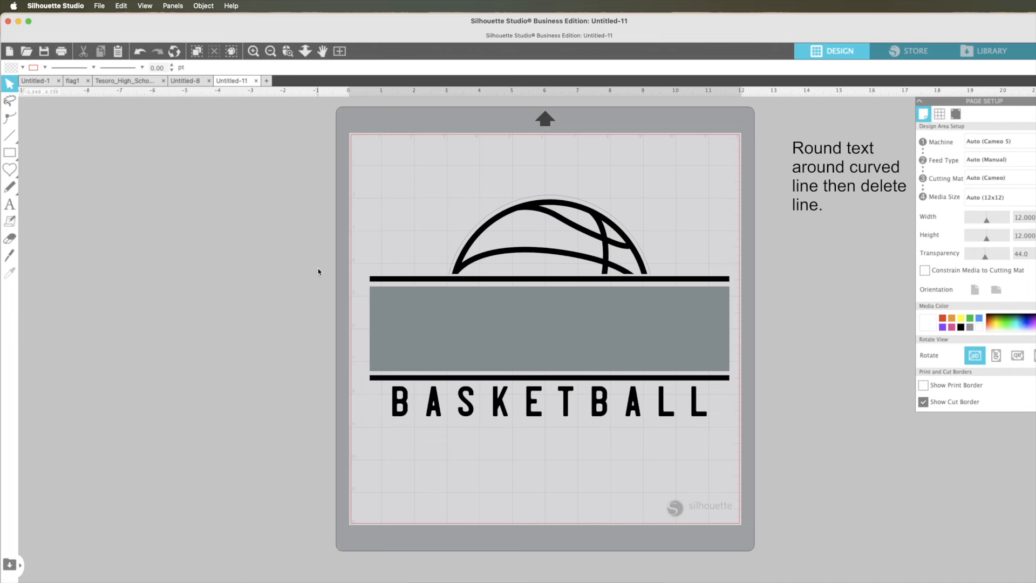
- Delete the grey placeholder rectangle between the two black bars and select the BASKETBALL lettering
click(527, 339)
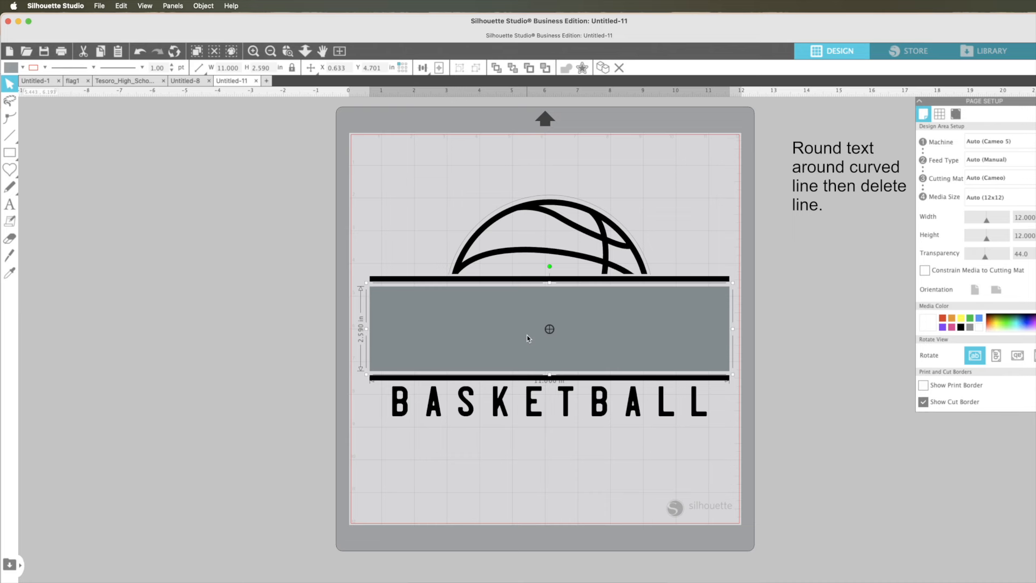
key(Delete)
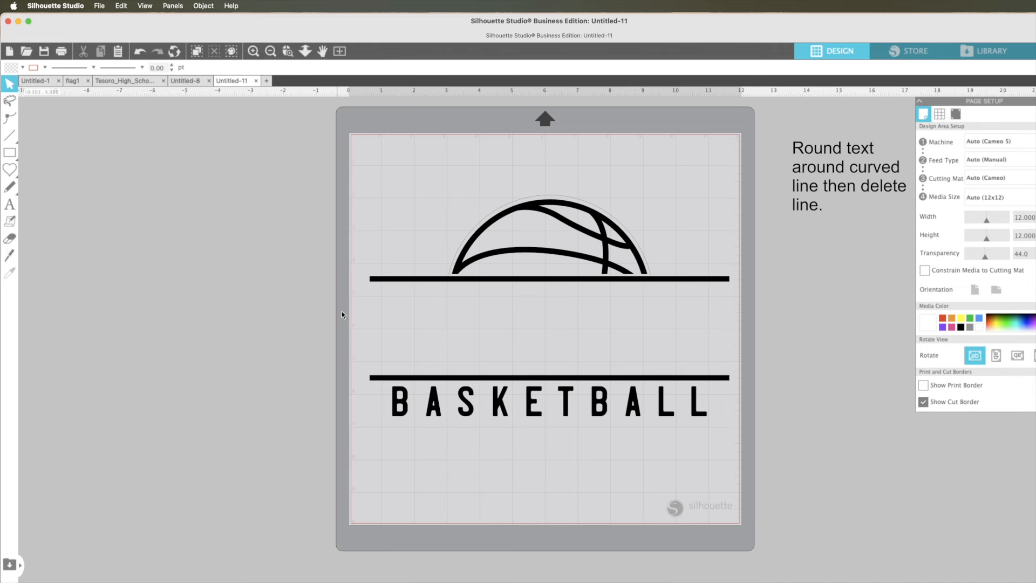
double_click(407, 402)
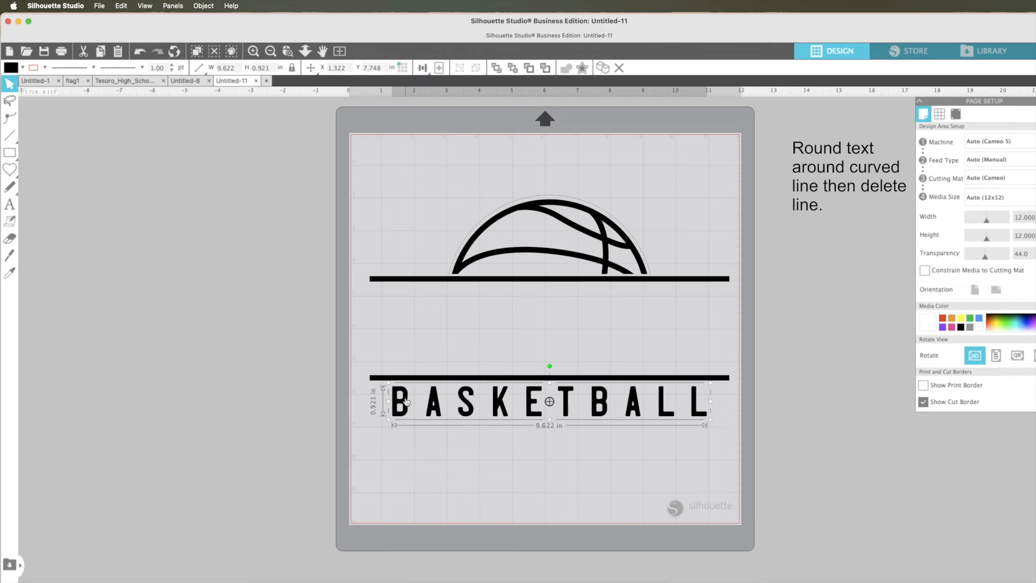
click(411, 449)
click(399, 402)
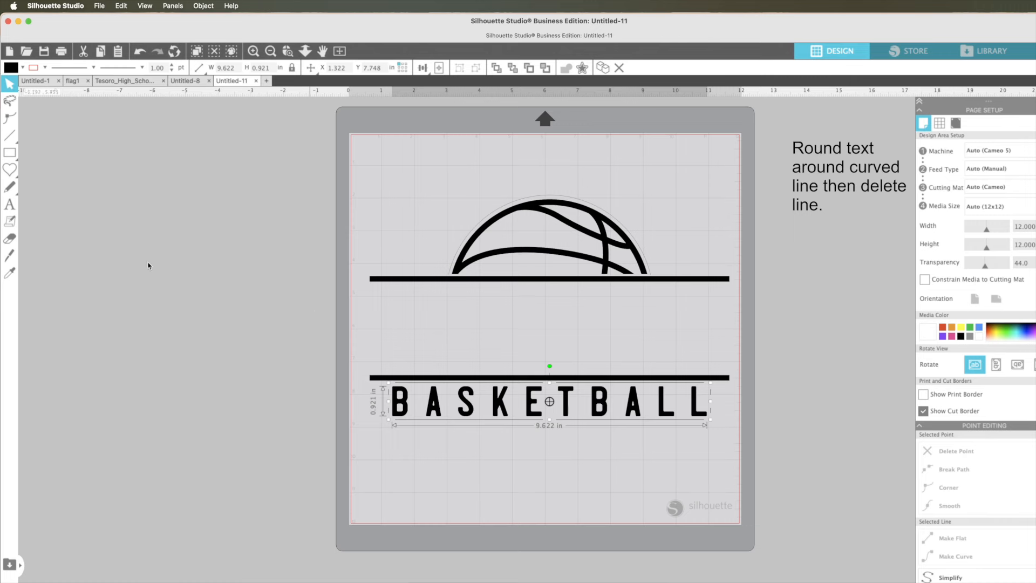
- Add the text TITANS in the empty space between the two black bars
click(10, 205)
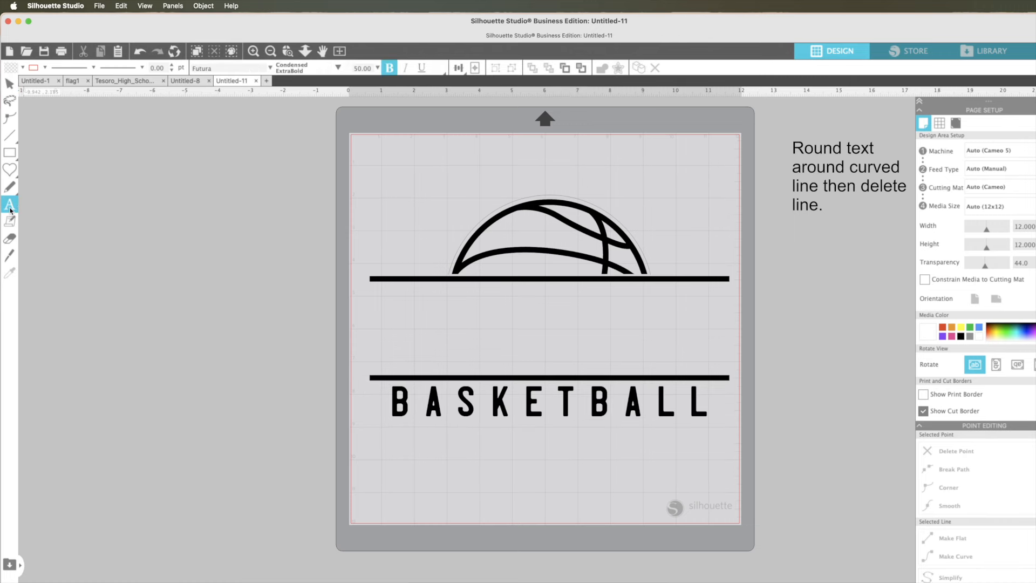
click(410, 322)
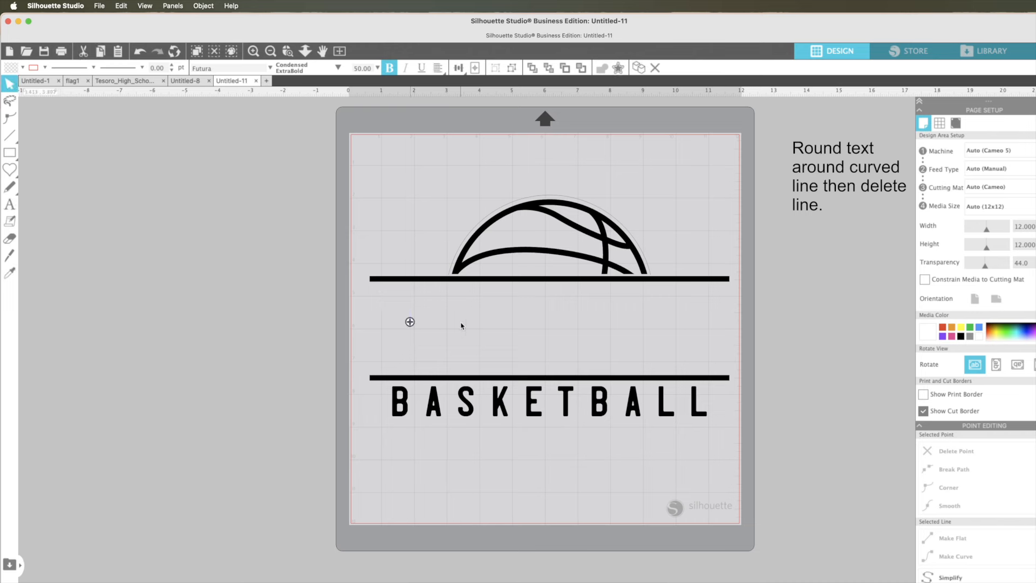
text(TIT)
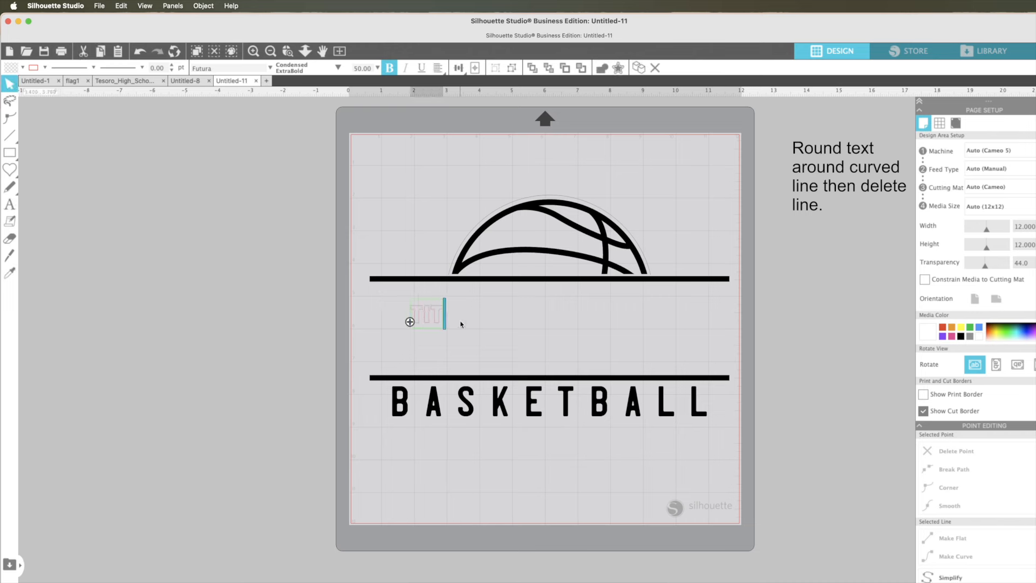
text(ANS)
click(464, 335)
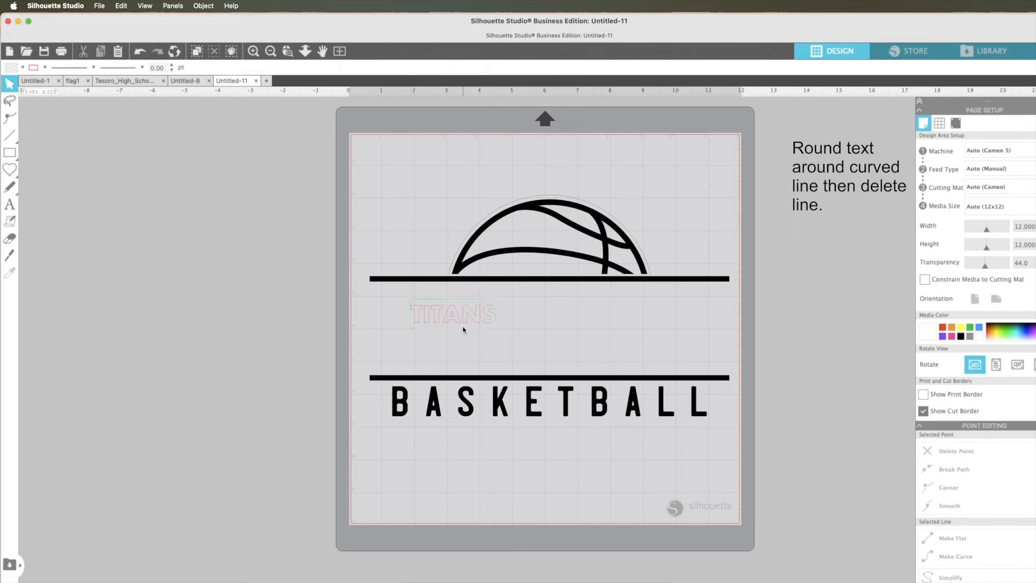
- Enlarge the TITANS text to about 9.8 in wide and place it between the two black bars
click(461, 323)
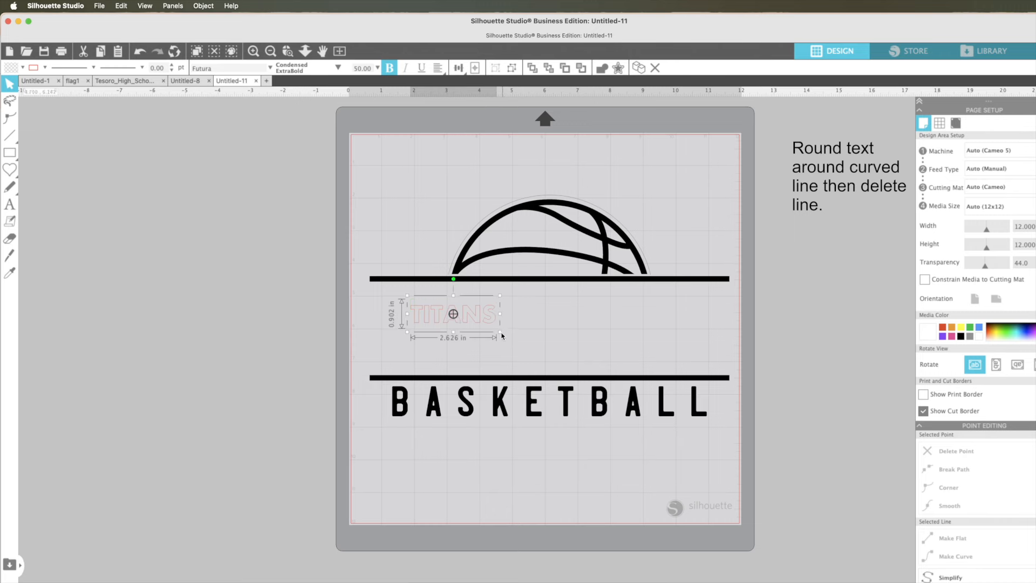
drag(500, 333, 734, 412)
drag(709, 366, 681, 334)
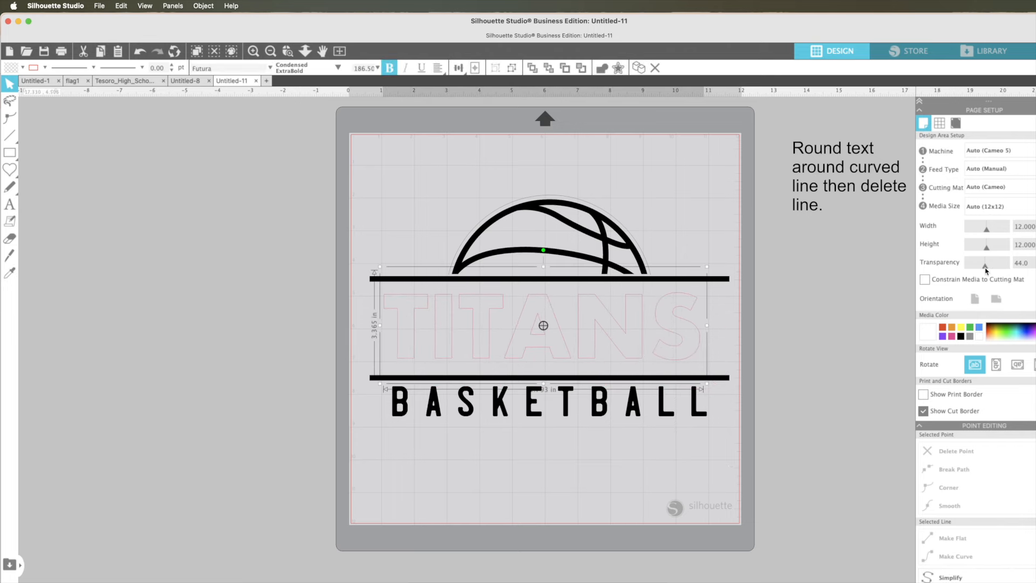
- Set the page transparency to 0.0 in the page setup
click(970, 271)
click(966, 265)
click(810, 352)
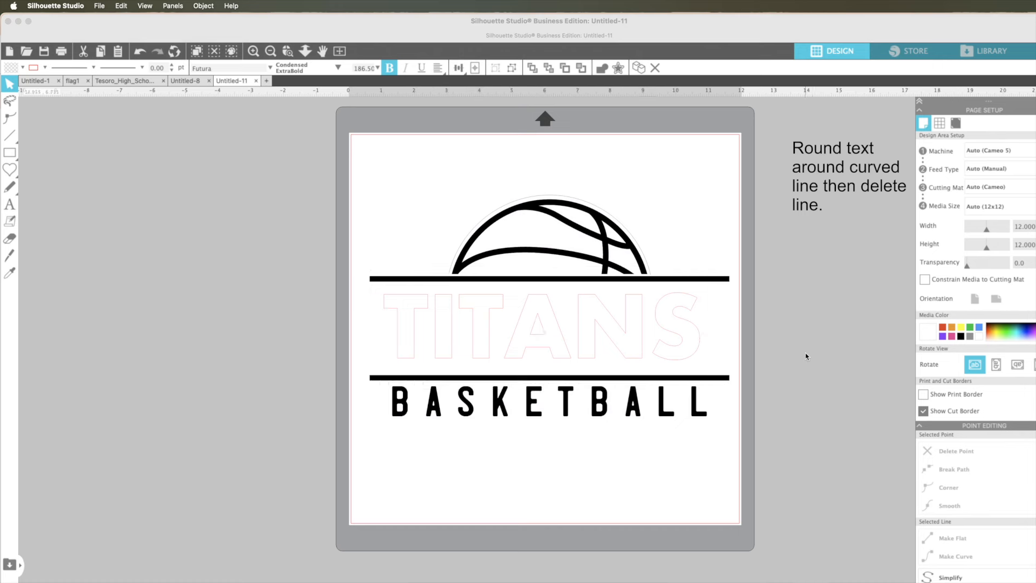
- Shift the TITANS text slightly to the right and down between the bars and keep it selected
drag(667, 358, 674, 363)
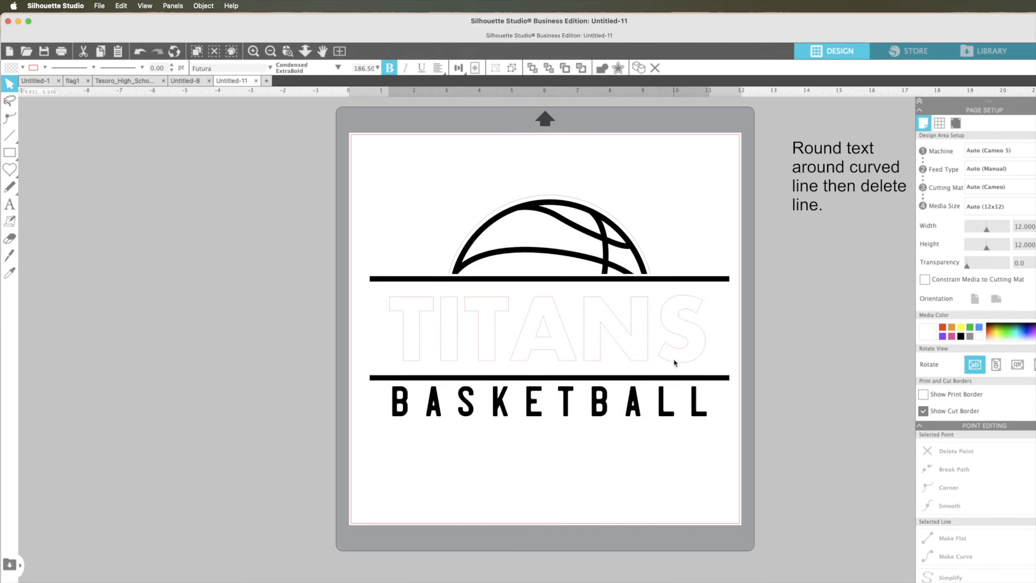
click(674, 363)
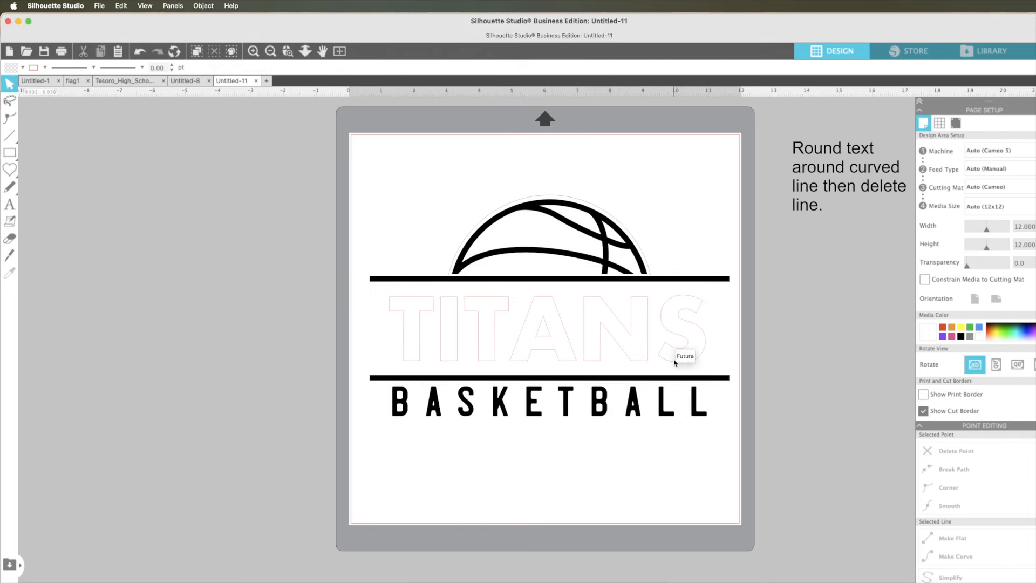
click(661, 360)
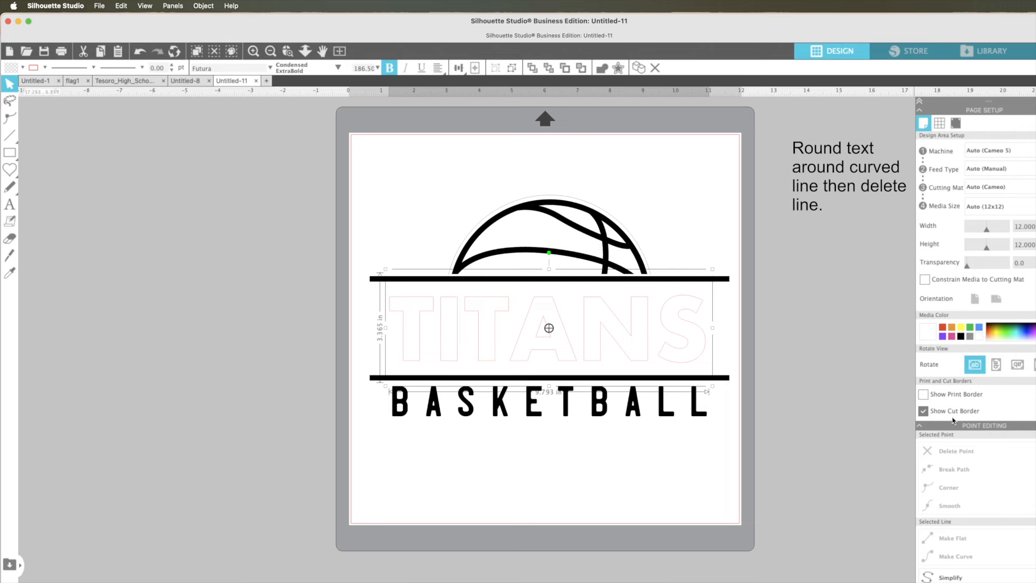
- Apply the JP Sporty Tee Cond Hollow font to the TITANS text and fill the text with red
click(1033, 425)
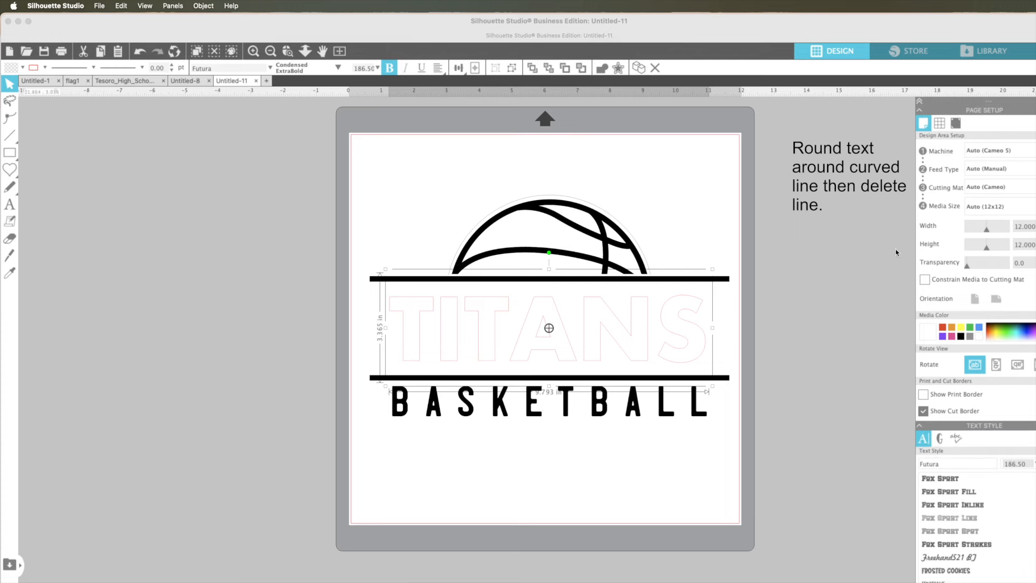
drag(940, 427, 798, 227)
click(798, 263)
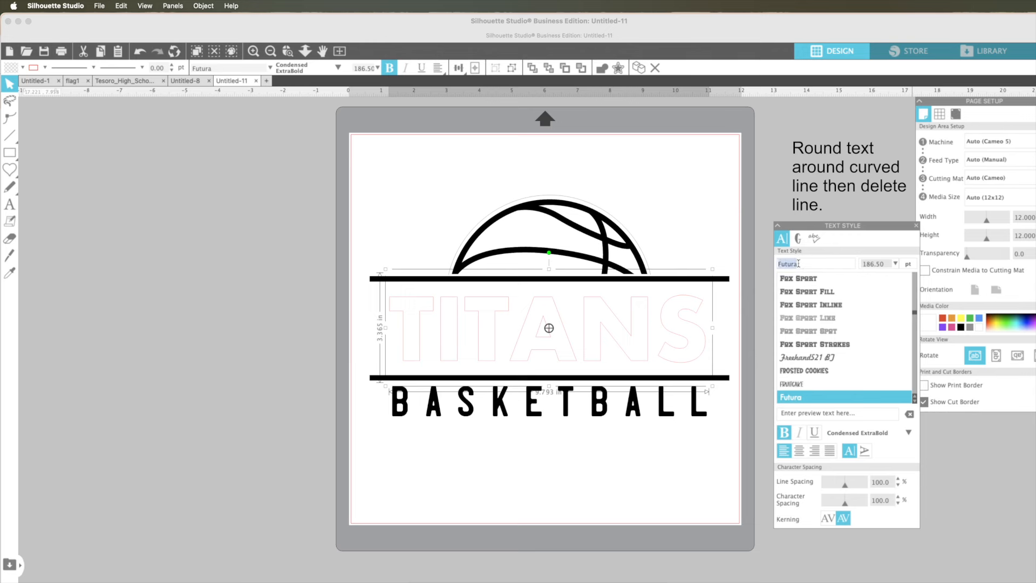
text(spory)
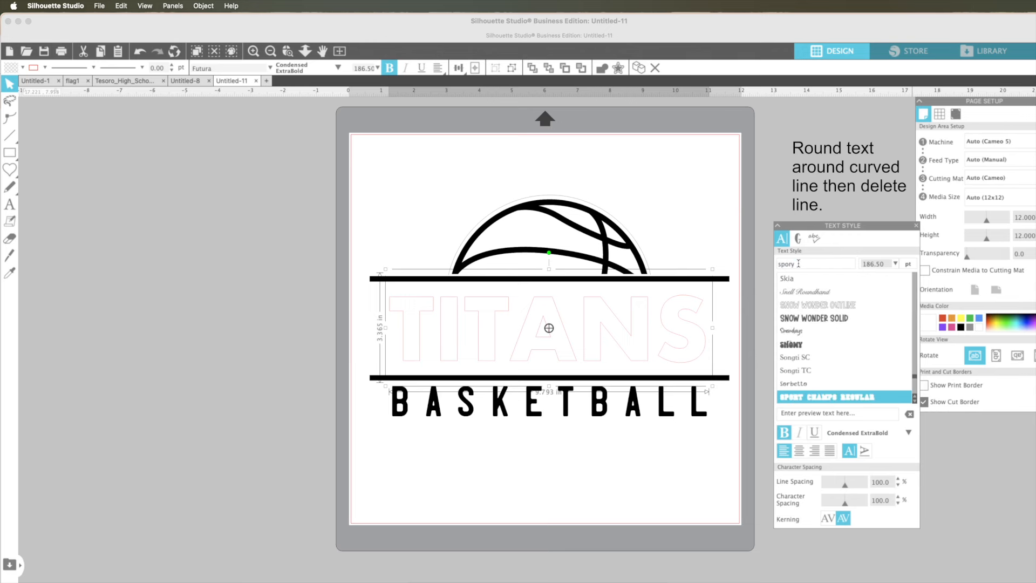
scroll(811, 292, up, 1)
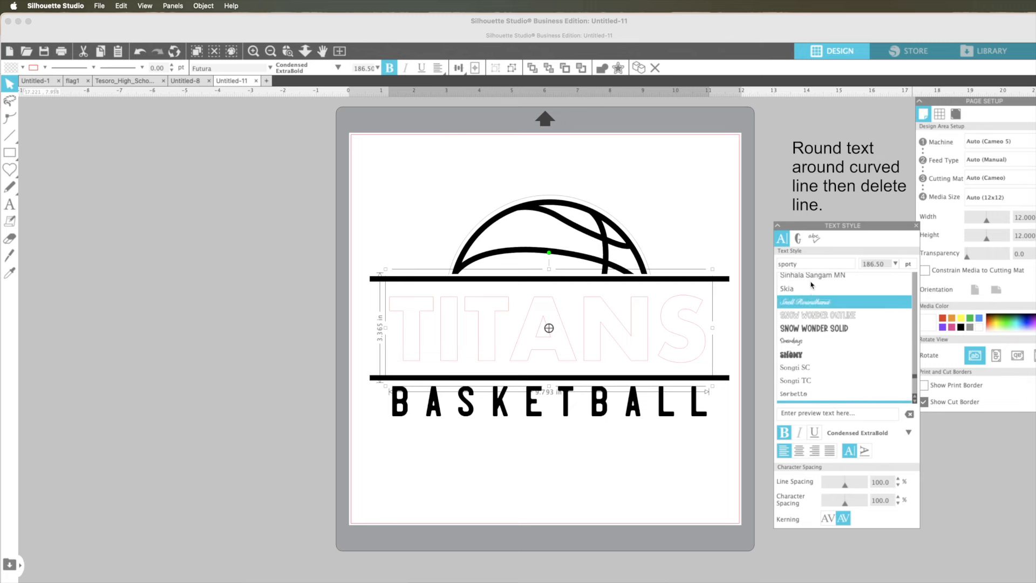
click(805, 263)
text(js)
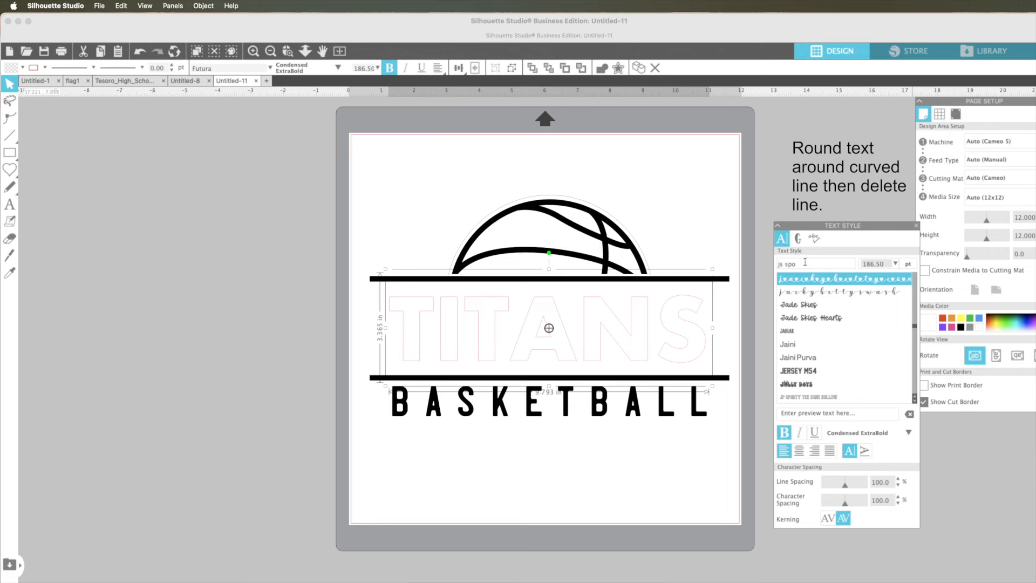
click(799, 397)
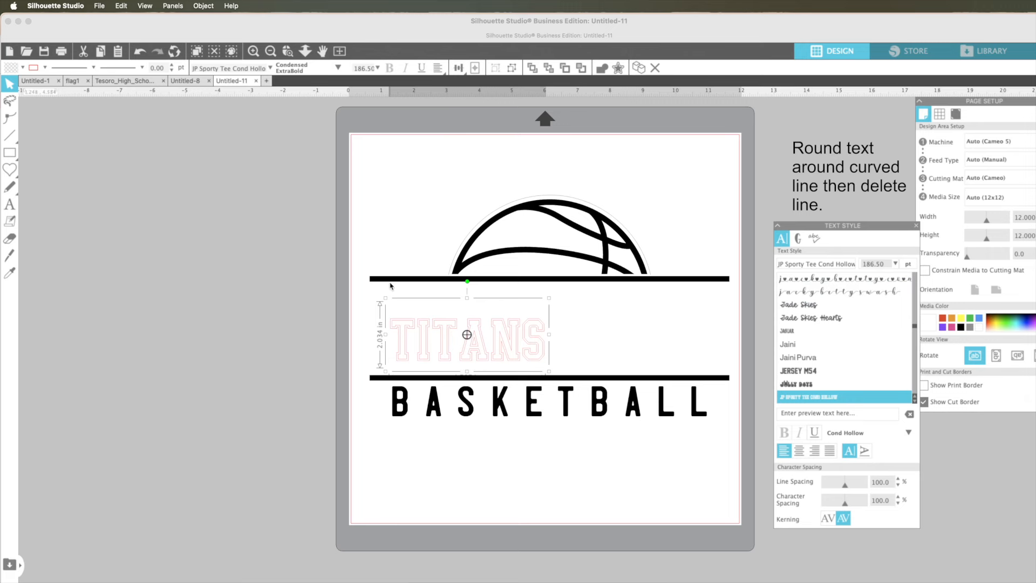
click(21, 68)
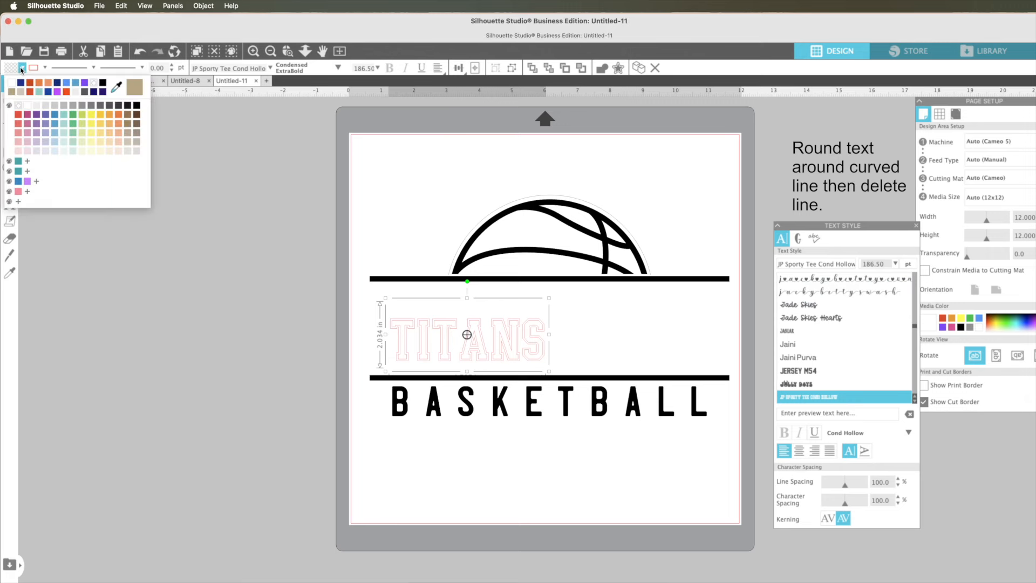
click(31, 92)
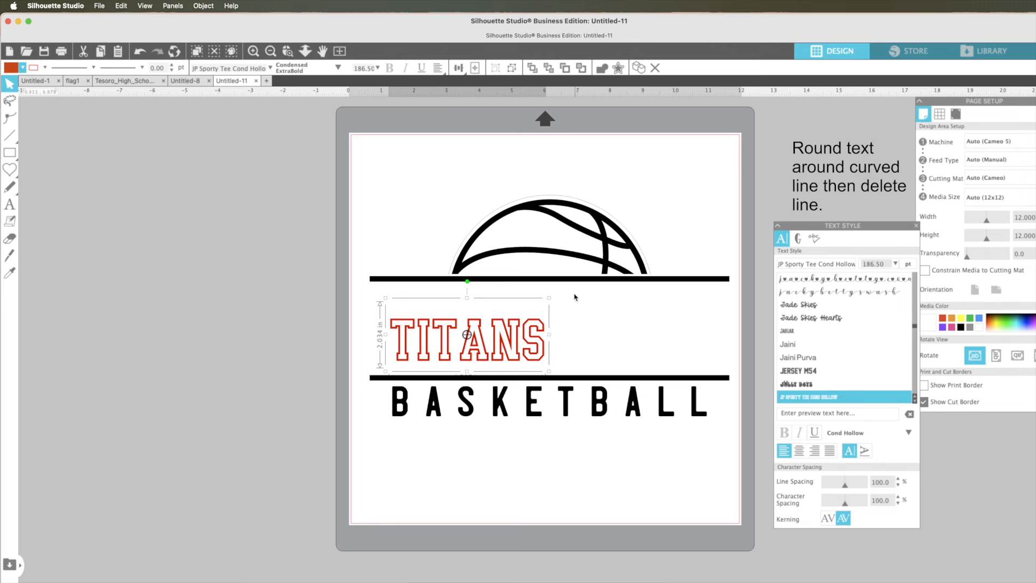
- Try the JP Sporty Tee Cond Hollow Bold, Condensed, Condensed Bold and Jersey M54 fonts on the TITANS text
scroll(807, 367, down, 3)
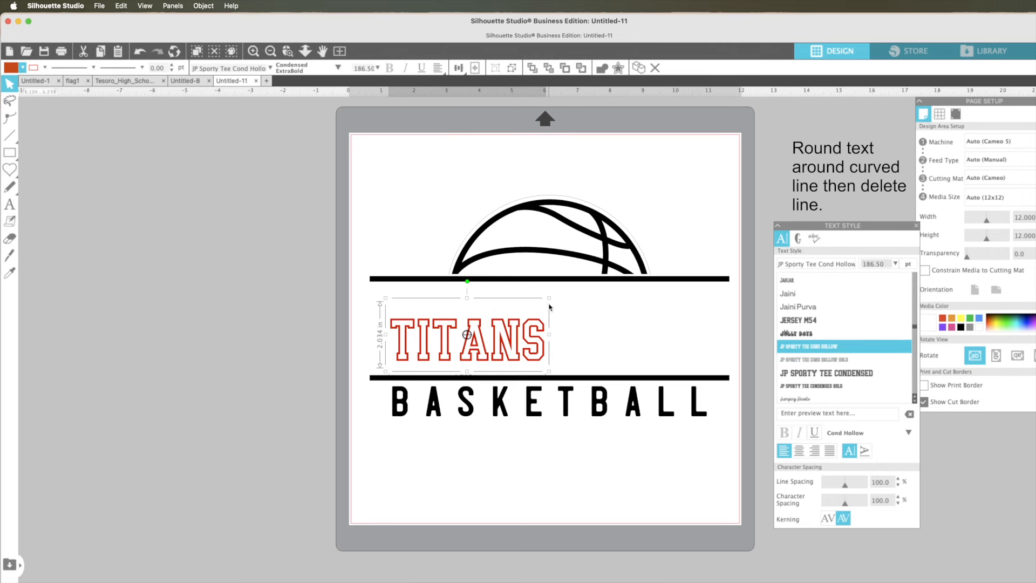
click(804, 360)
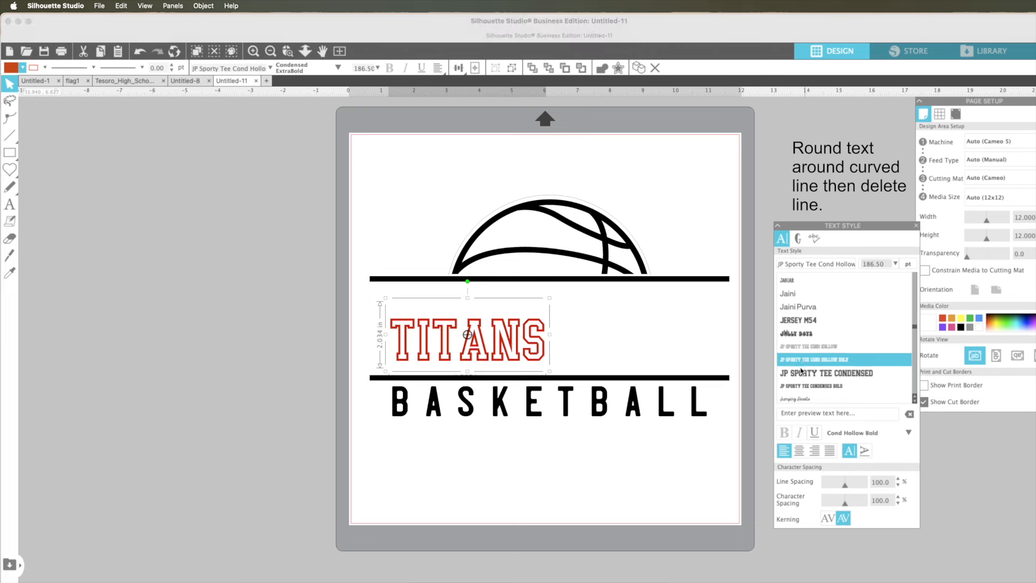
click(801, 372)
click(800, 384)
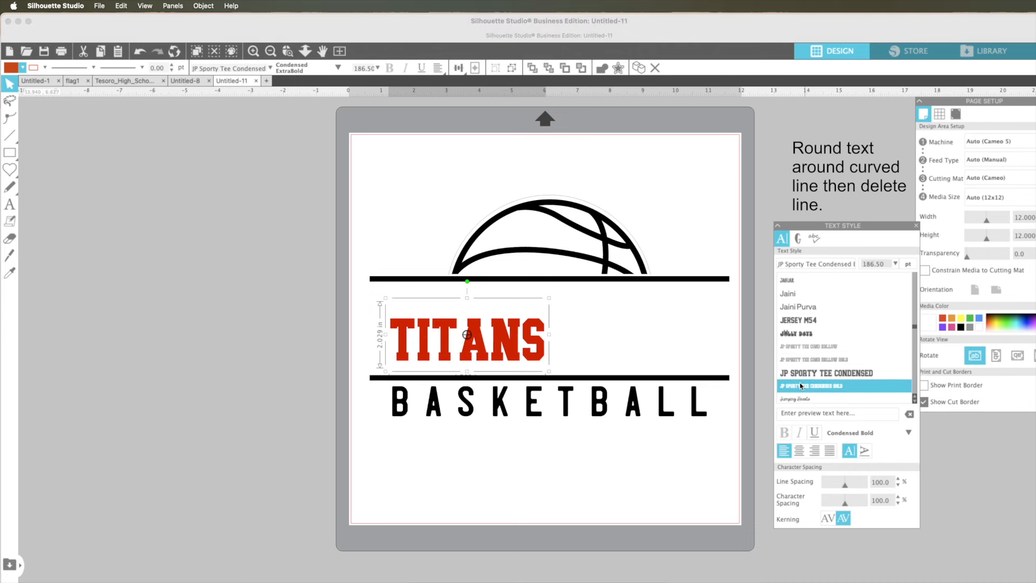
click(805, 322)
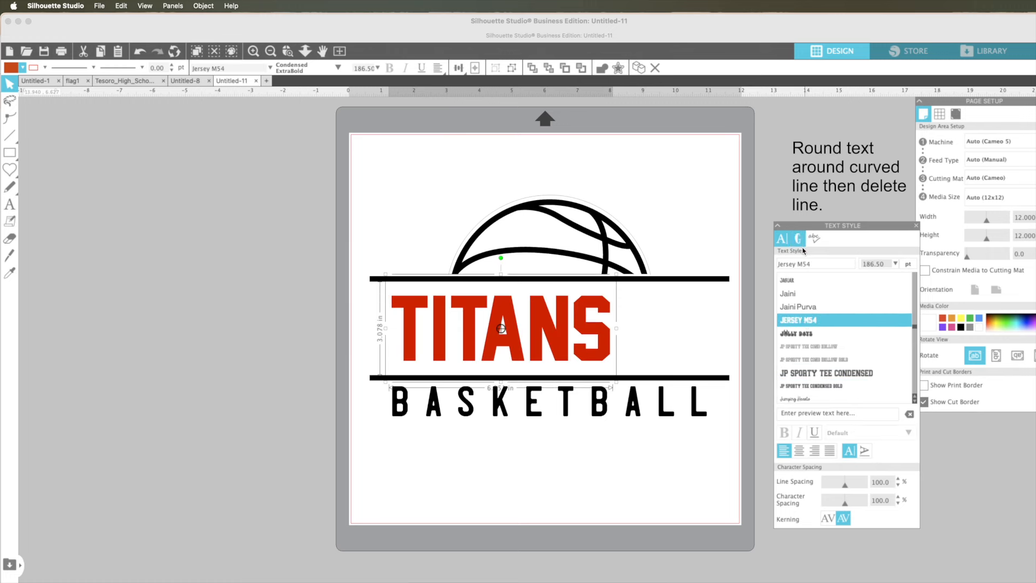
- Search the font list for "colleg" and look through the neighbouring fonts
click(808, 264)
text(colleg)
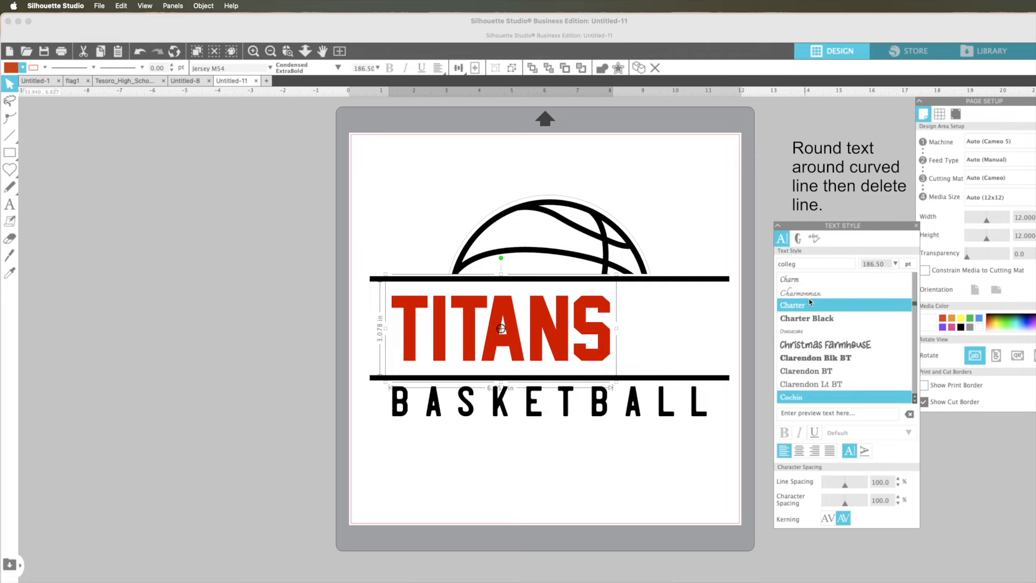
scroll(816, 294, down, 1)
scroll(816, 294, down, 3)
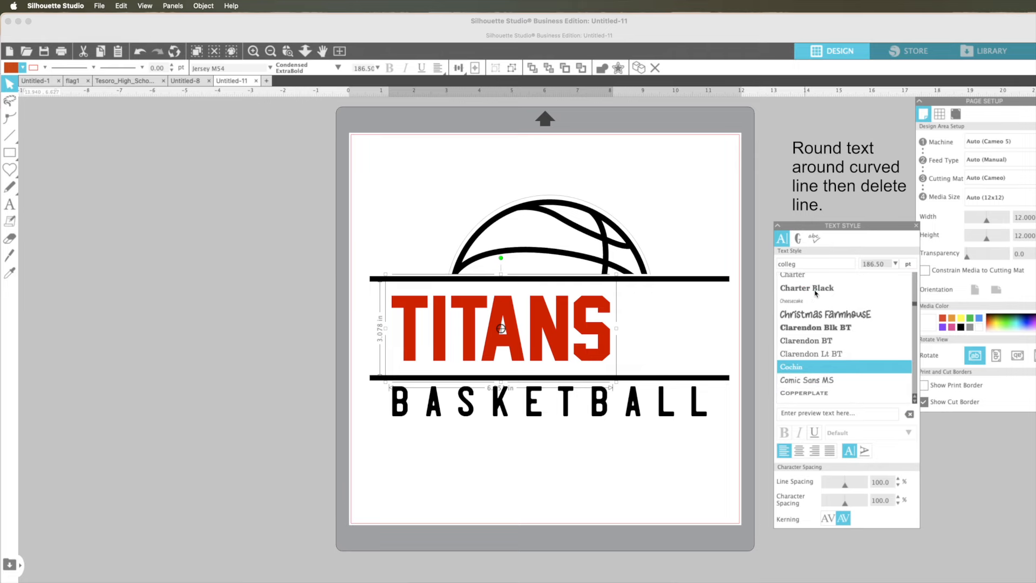
- Apply the Sport Champs Regular font to the TITANS text and deselect it
double_click(808, 265)
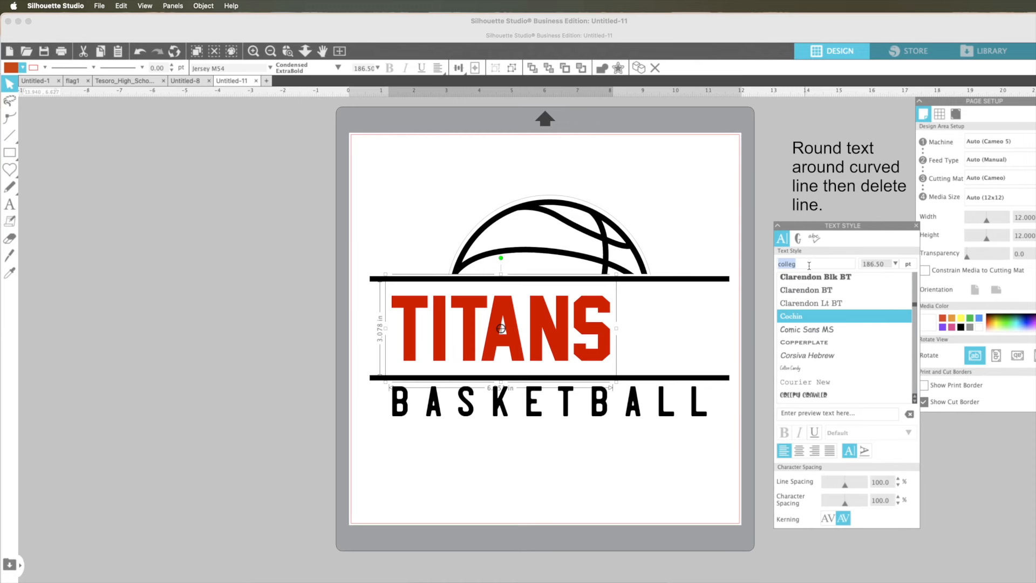
text(sport Champs Regular)
scroll(808, 340, down, 2)
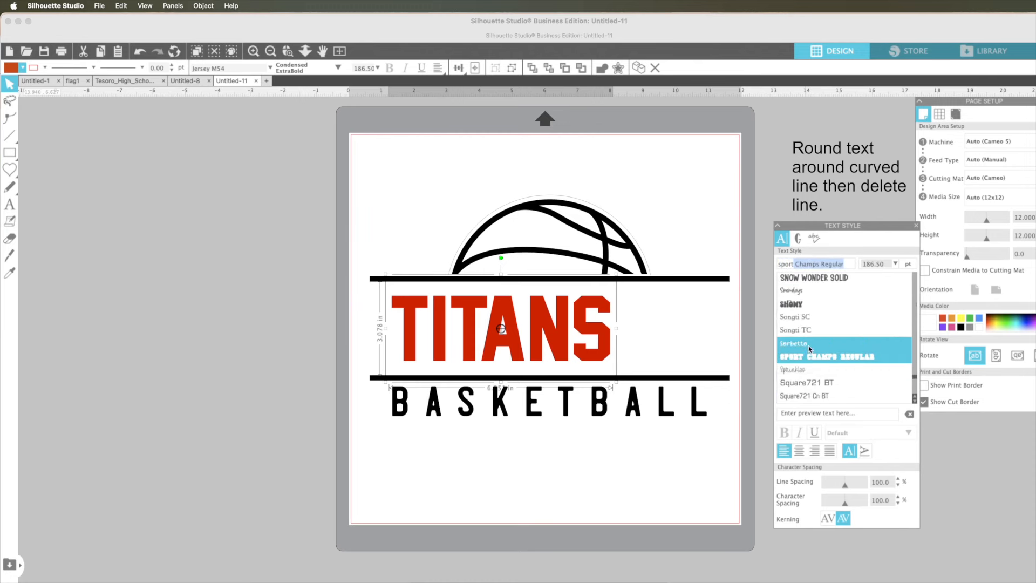
click(809, 356)
click(548, 494)
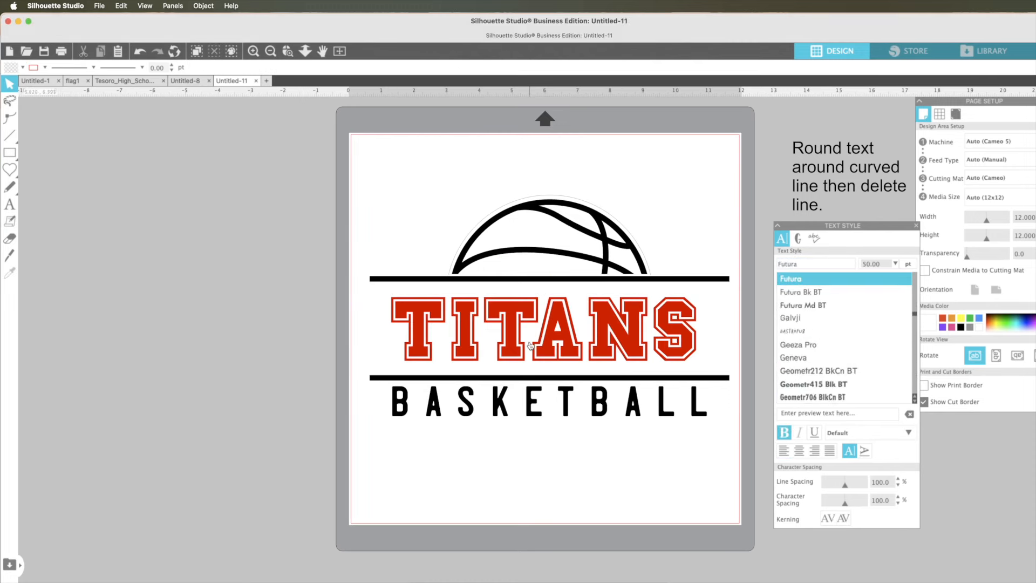
- Enlarge the TITANS text to about 219 pt so it spans the bars' width, and centre it between them
drag(520, 353, 490, 360)
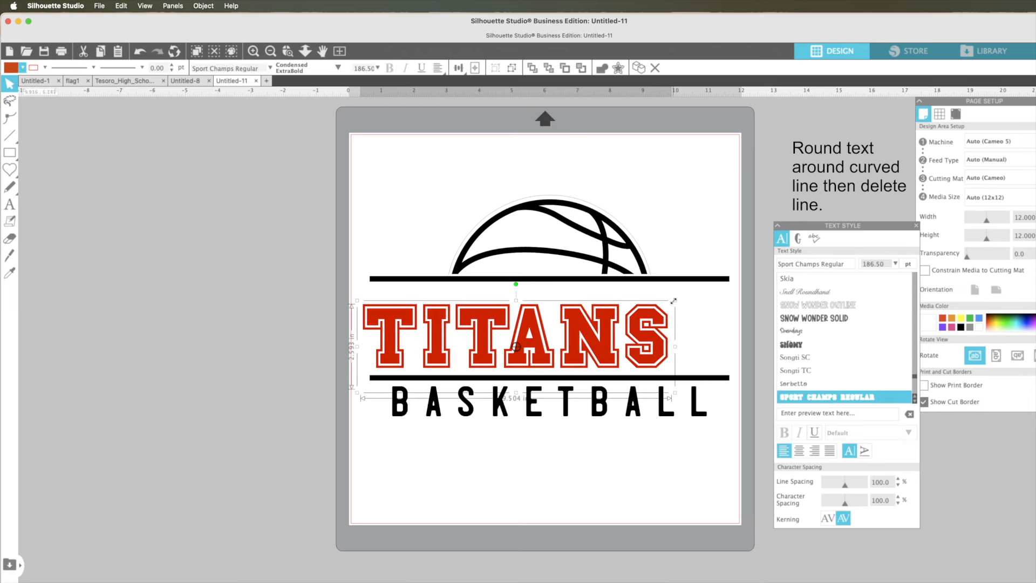
drag(715, 298, 730, 300)
click(594, 448)
drag(566, 359, 571, 361)
click(538, 456)
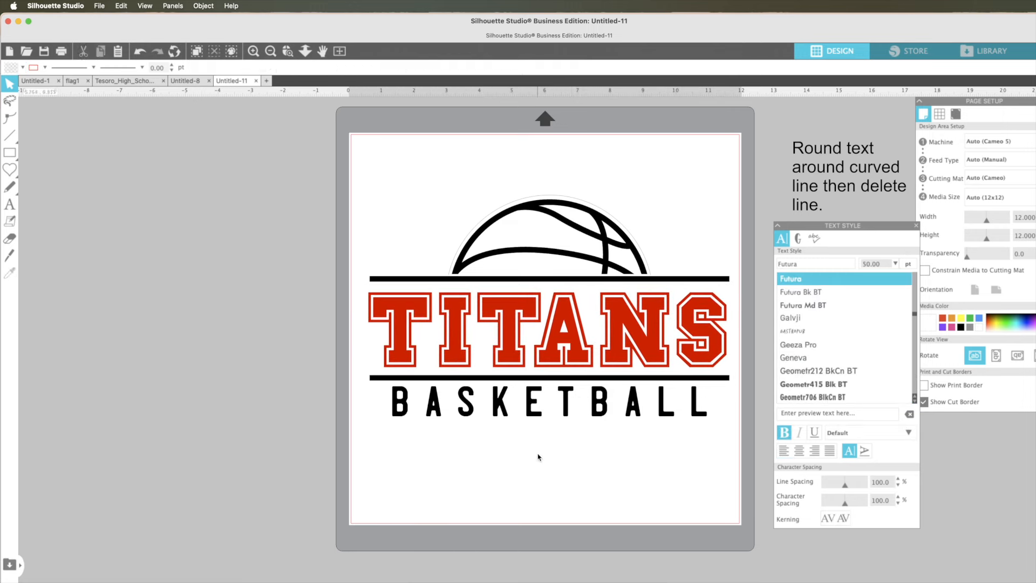
- Replace the word TITANS between the bars with TESORO, keeping the same text styling
click(507, 334)
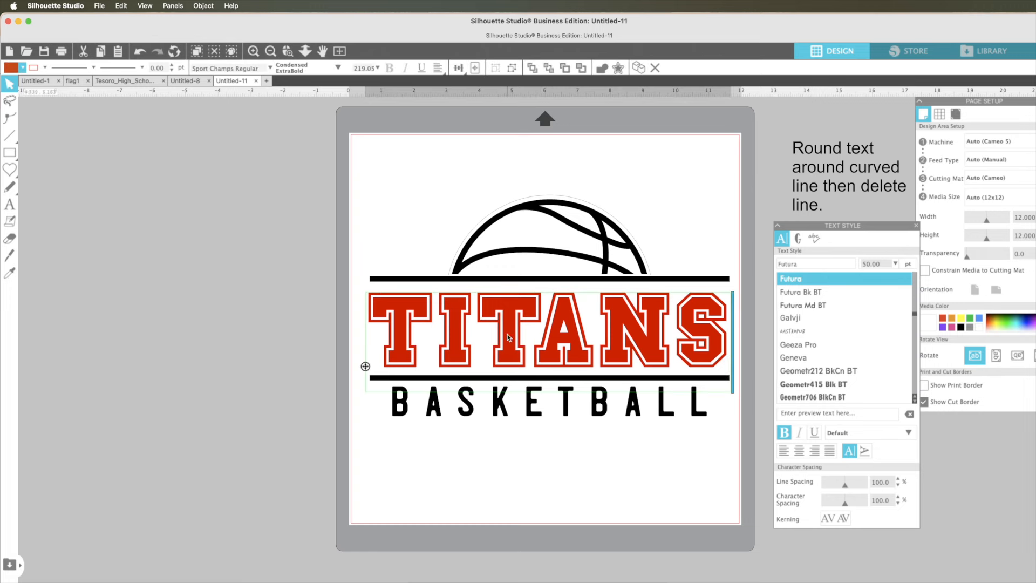
shift+click(440, 333)
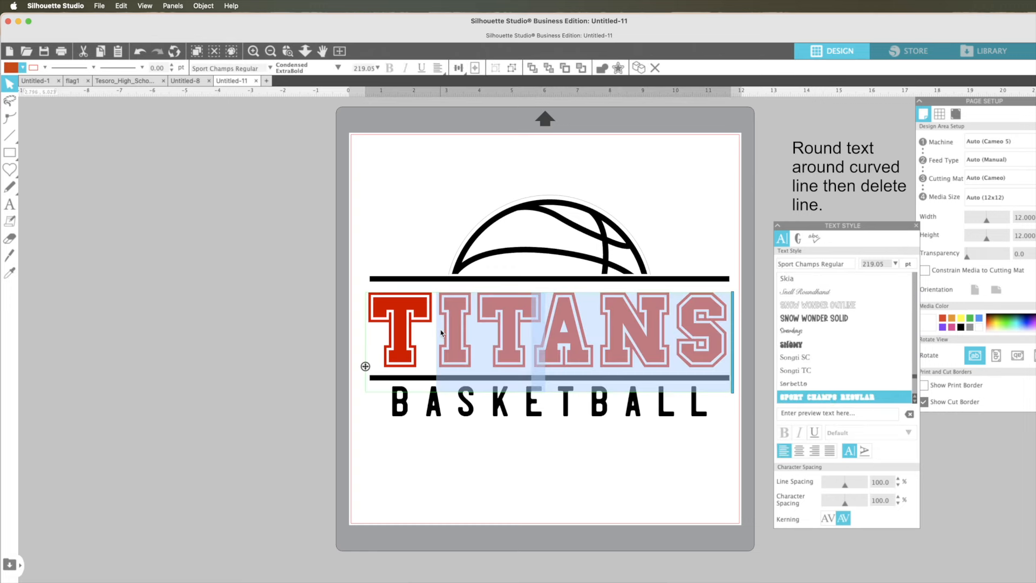
text(ESORO)
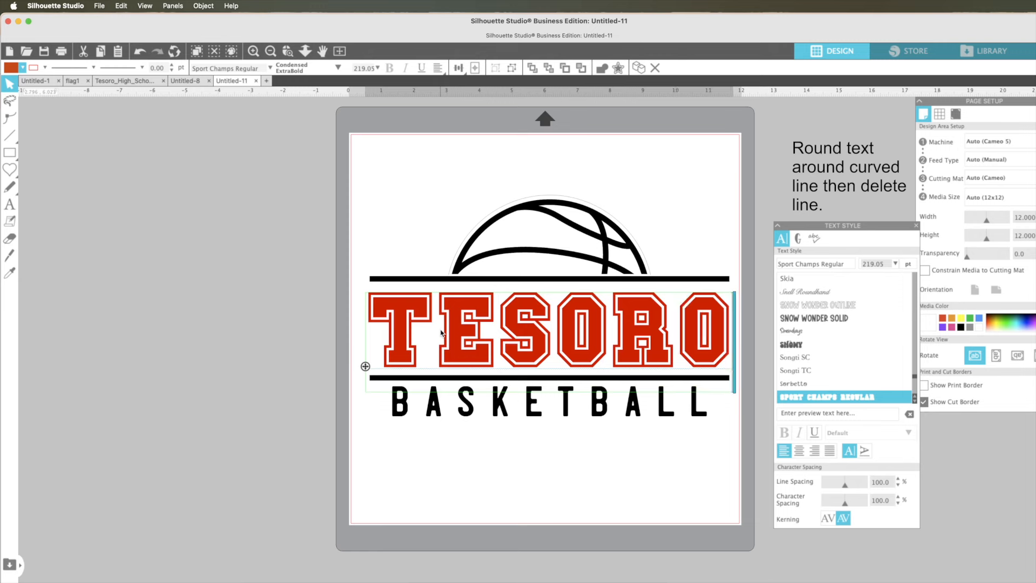
click(426, 452)
- Change the red text between the bars to TRABUCO HILLS
click(443, 332)
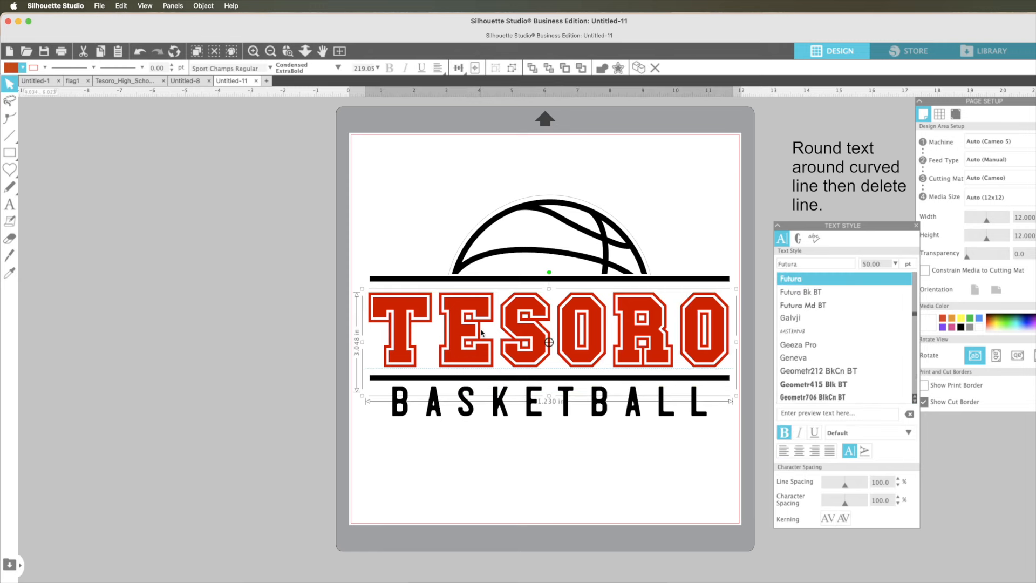
double_click(443, 332)
key(shift+End)
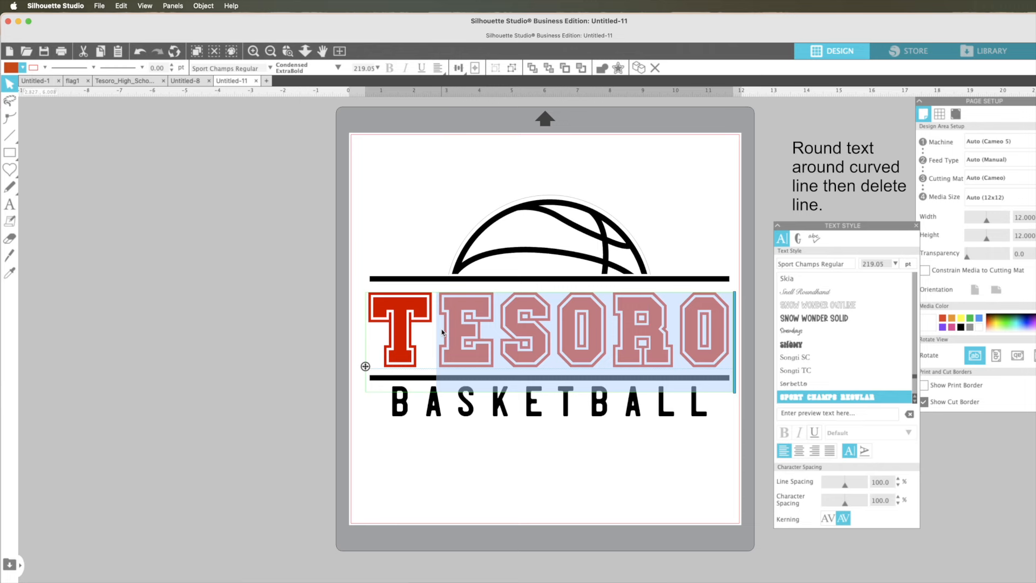
text(RABU)
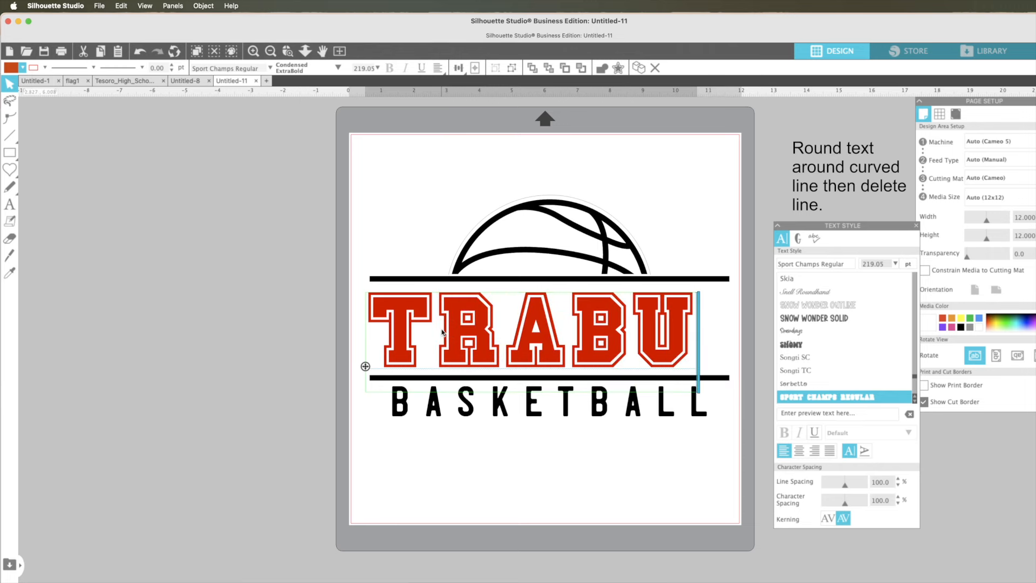
key(BackSpace)
text(UCO)
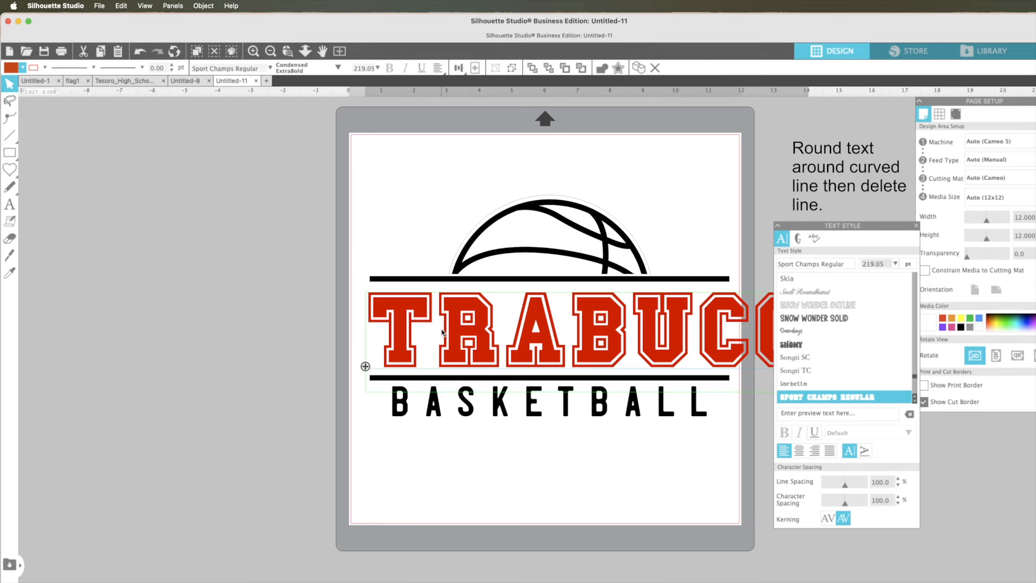
text( HILL)
click(430, 426)
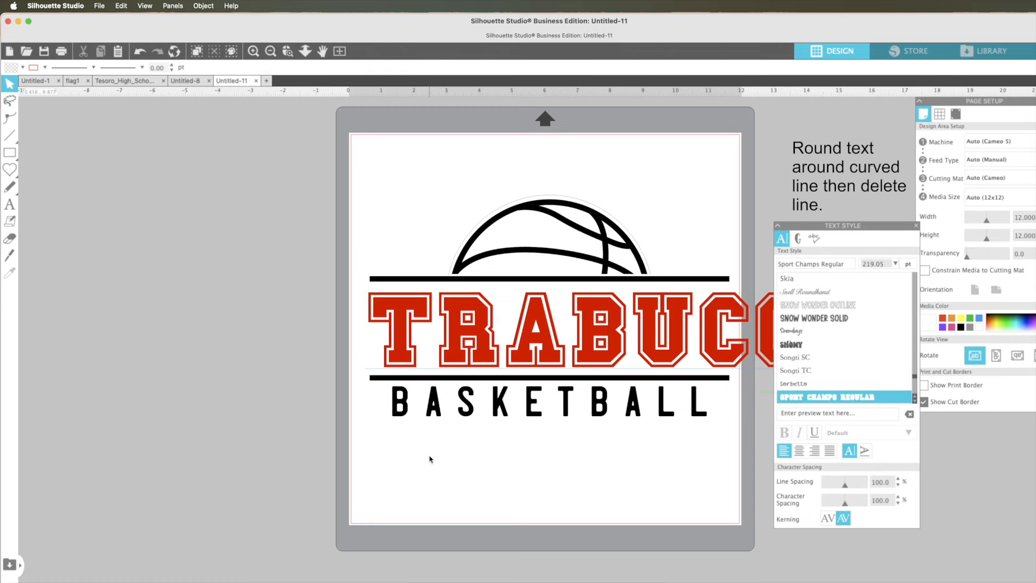
- Scale the TRABUCO HILLS text down proportionally to the width of the bars, directly under the upper bar
scroll(421, 335, right, 5)
click(270, 51)
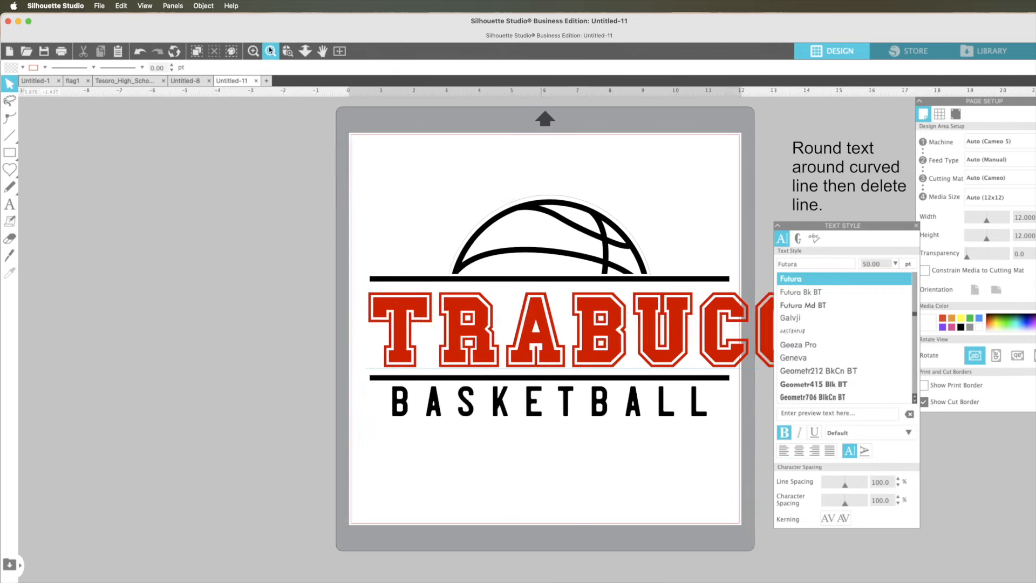
click(359, 359)
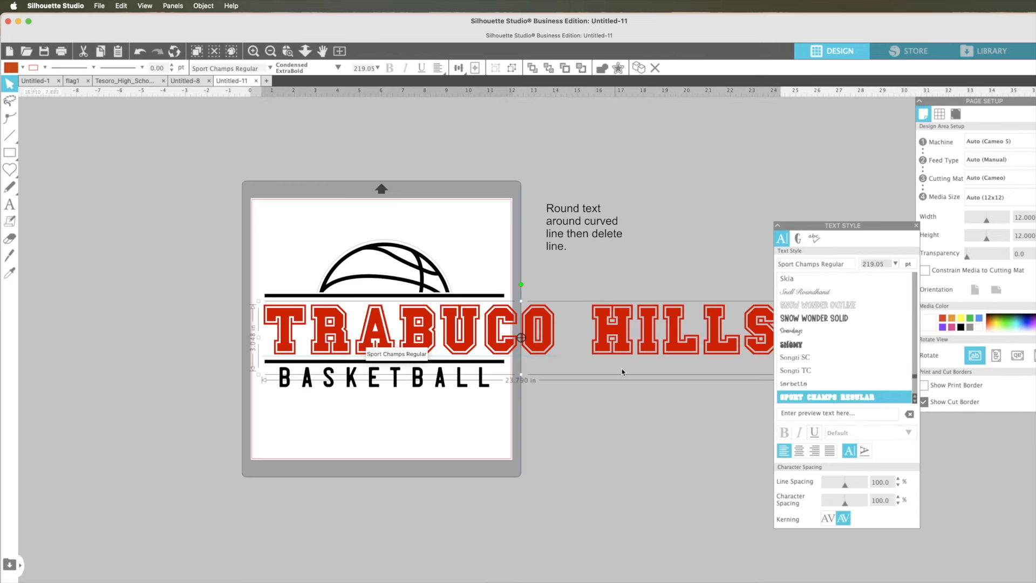
scroll(675, 373, right, 3)
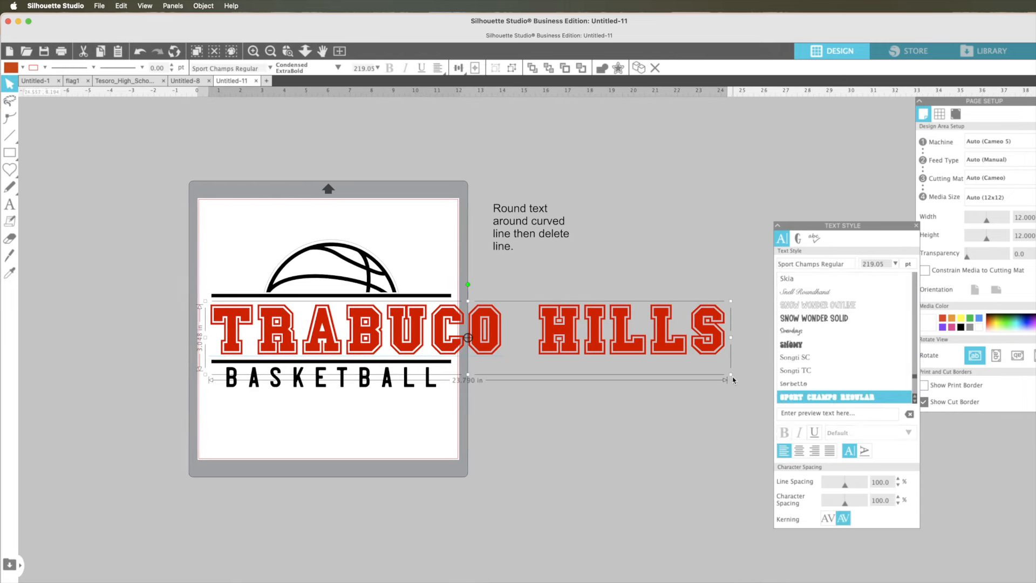
drag(730, 374, 455, 351)
click(411, 463)
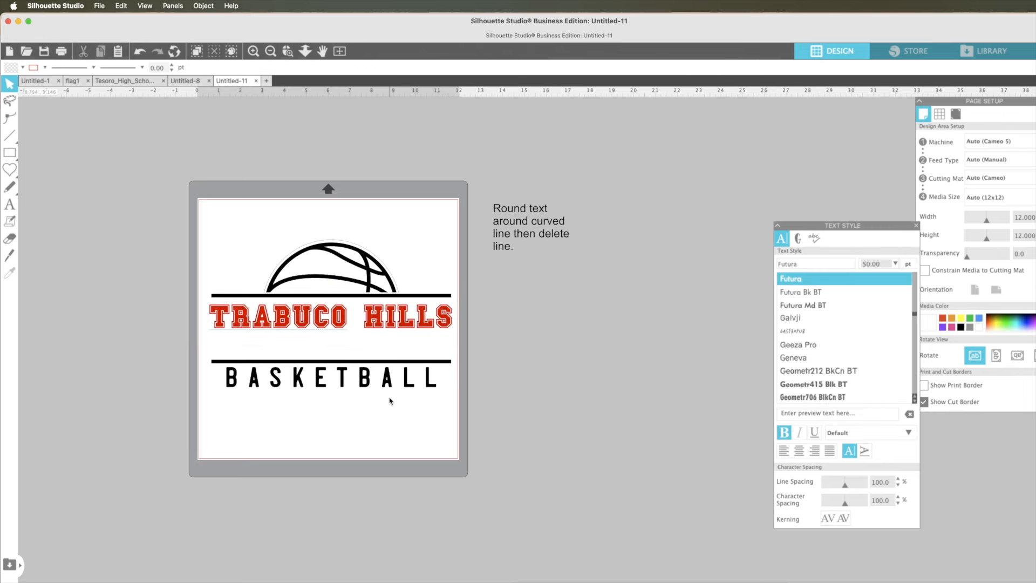
- Move the lower bar and BASKETBALL text up to Y 6.110, just beneath the TRABUCO HILLS text, and deselect them
scroll(388, 398, left, 3)
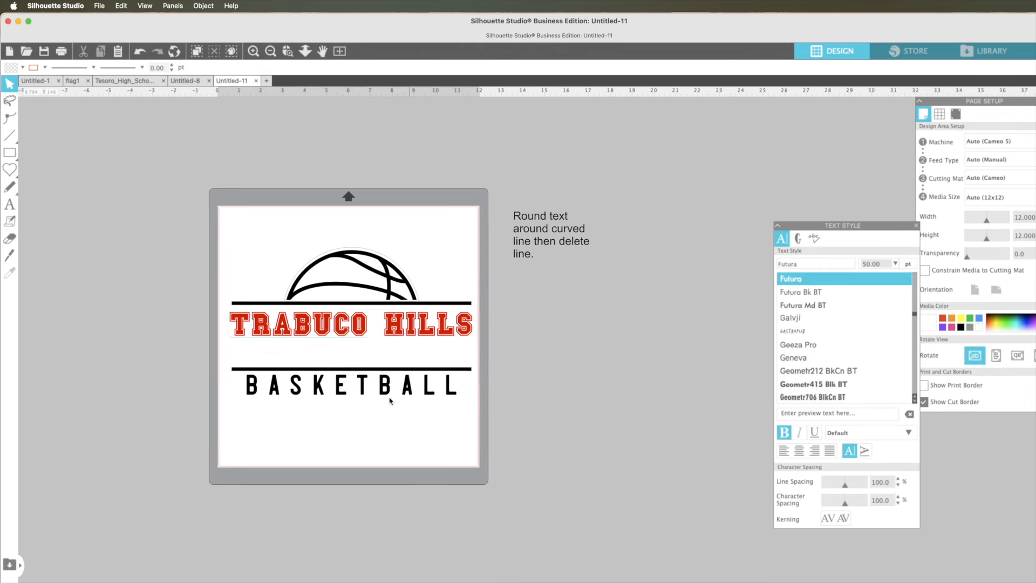
click(290, 374)
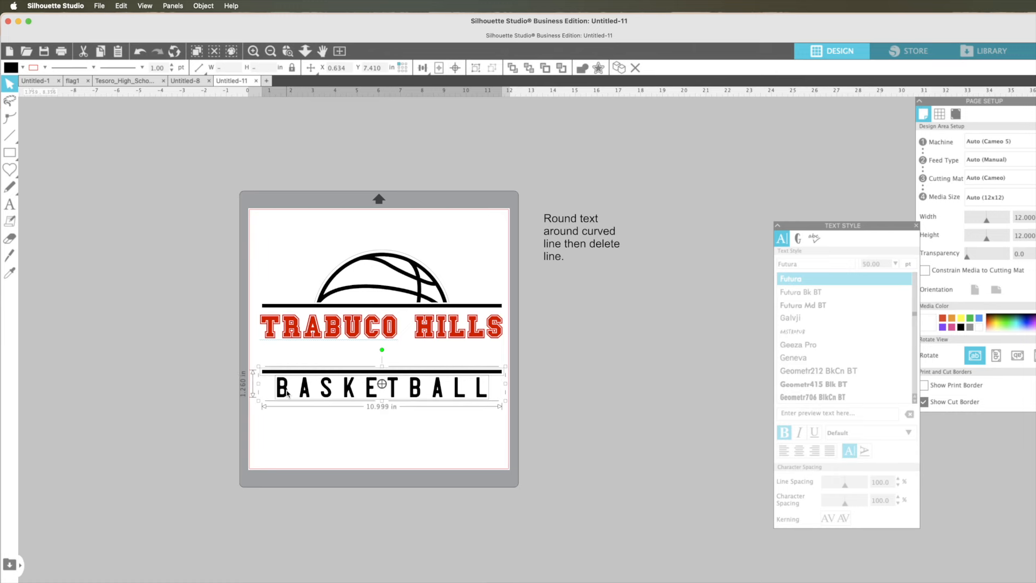
key(Up)
key(Up)
key(Up)
key(Up)
key(Up)
key(Up)
key(Up)
key(Up)
key(Up)
key(Up)
key(Up)
key(Up)
key(Up)
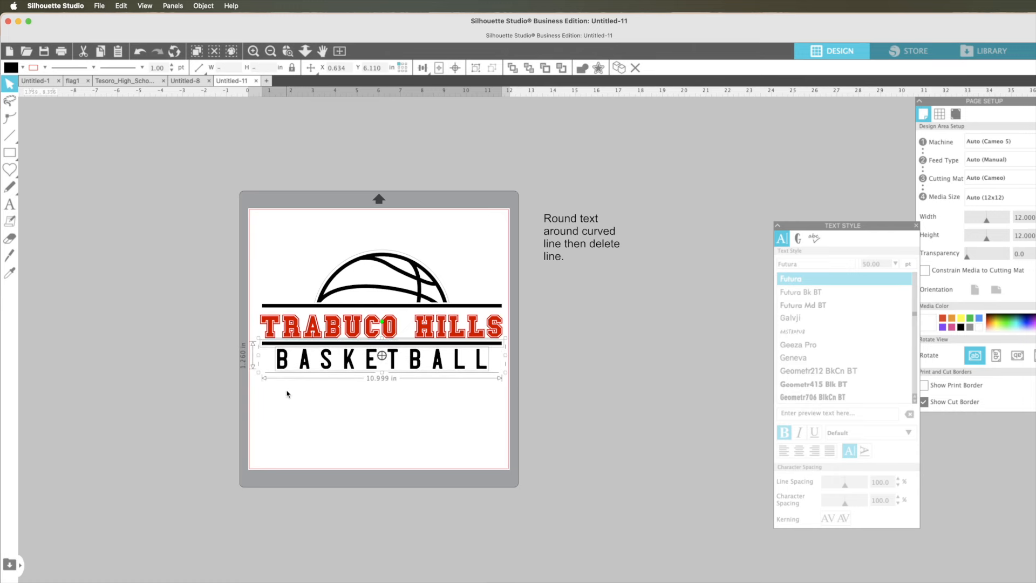
click(305, 423)
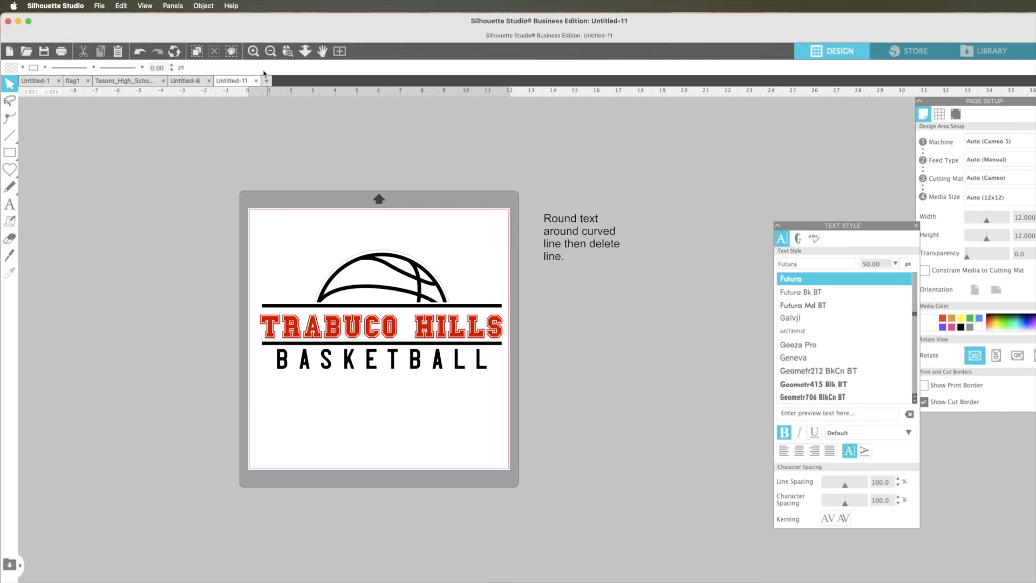
- Undo the moves of the lower bar and BASKETBALL text and the scaling of the TRABUCO HILLS text
click(253, 51)
scroll(269, 160, left, 5)
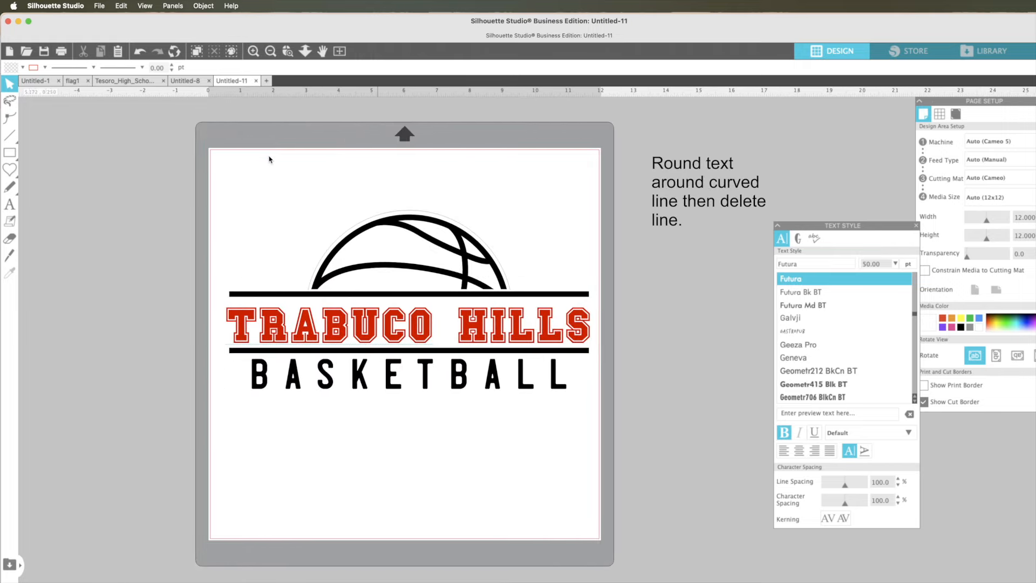
key(super+z)
key(super+z)
key(super+z)
key(super+z)
key(super+z)
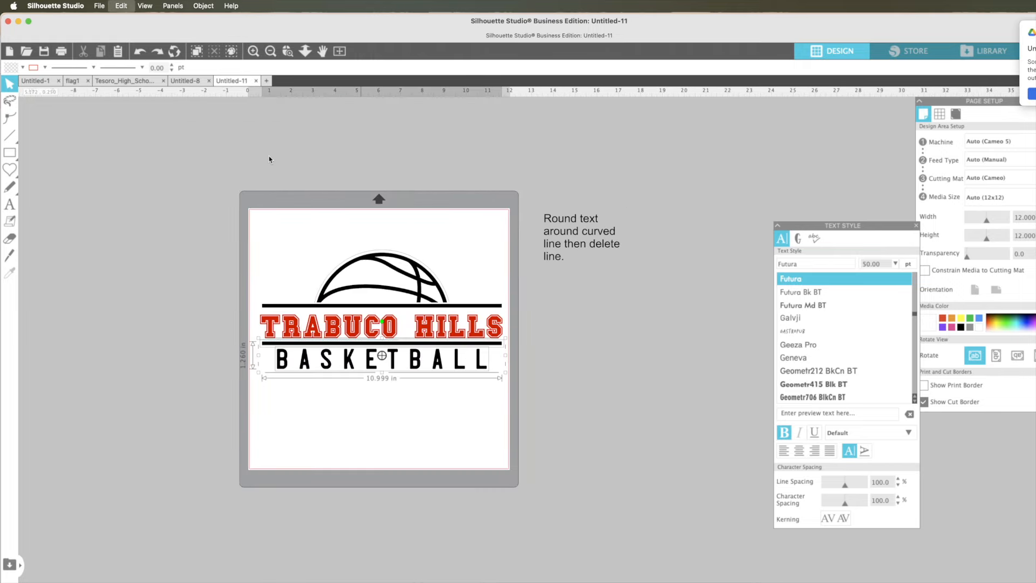
key(super+z)
key(super+z)
key(super+z)
key(super+z)
key(super+z)
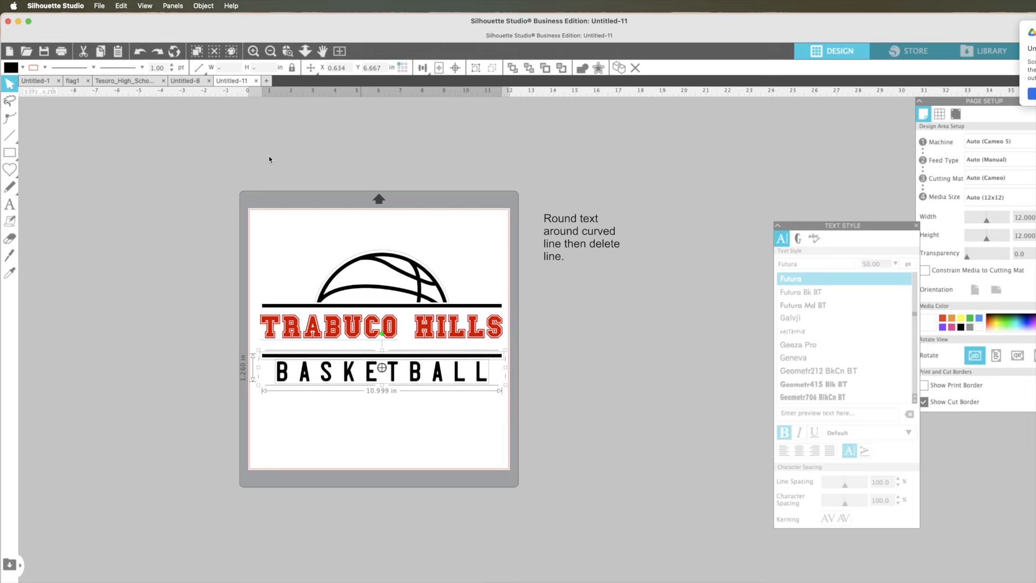
key(super+z)
key(super+z)
key(super+z)
key(super+z)
key(super+z)
key(super+z)
key(super+z)
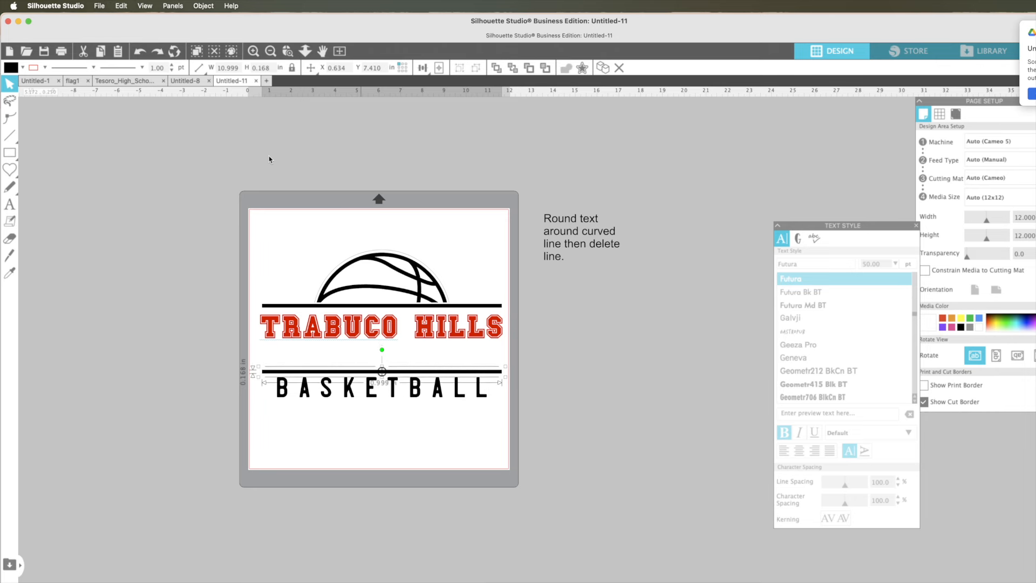
key(super+z)
key(super+z)
key(super+z)
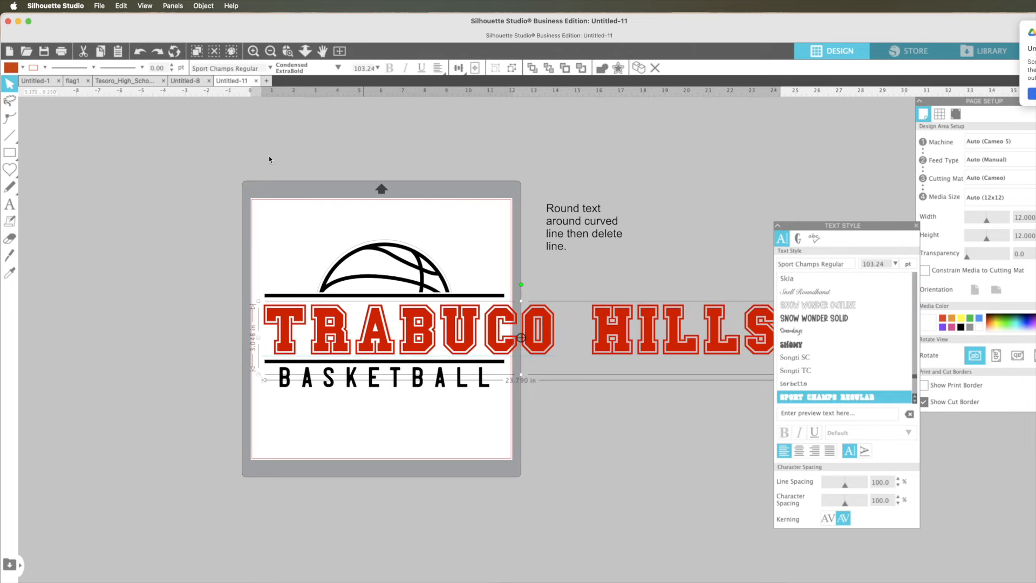
- Undo the TRABUCO HILLS text entry until the red word between the bars reads TESORO
key(super+z)
key(super+0)
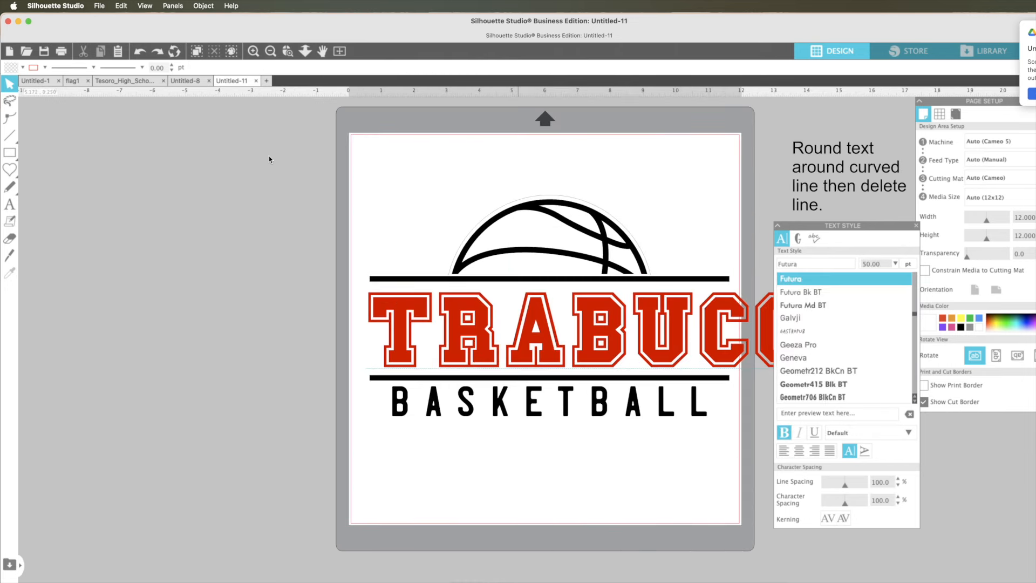
key(super+z)
key(super+z)
key(super+z)
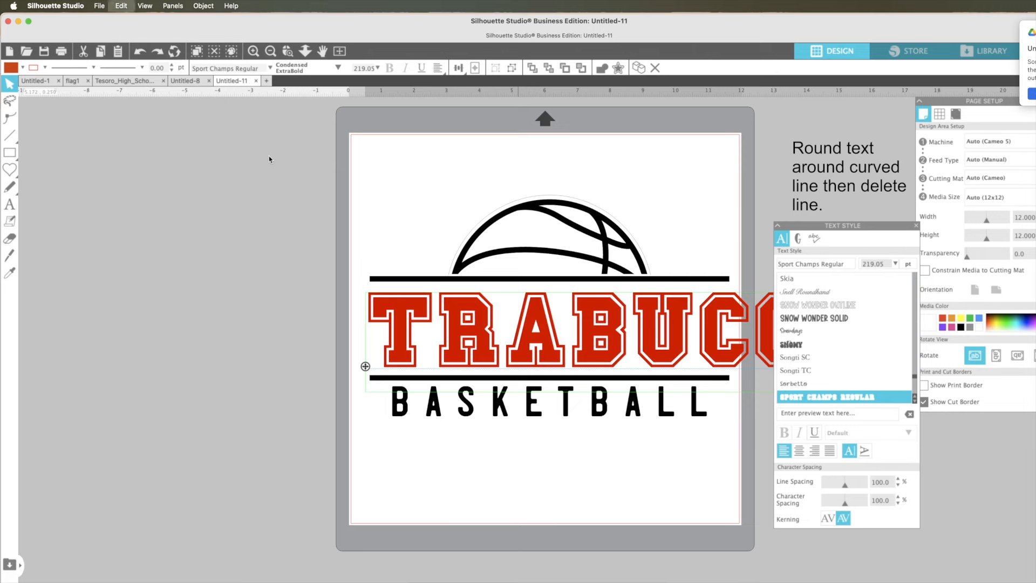
key(super+z)
key(super+z)
key(super+z)
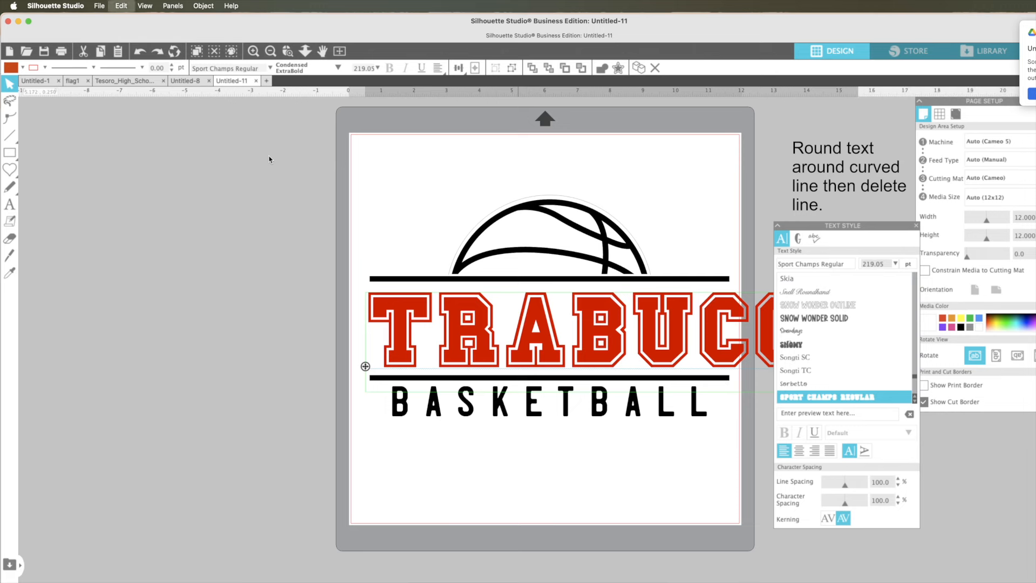
key(super+z)
key(super+z)
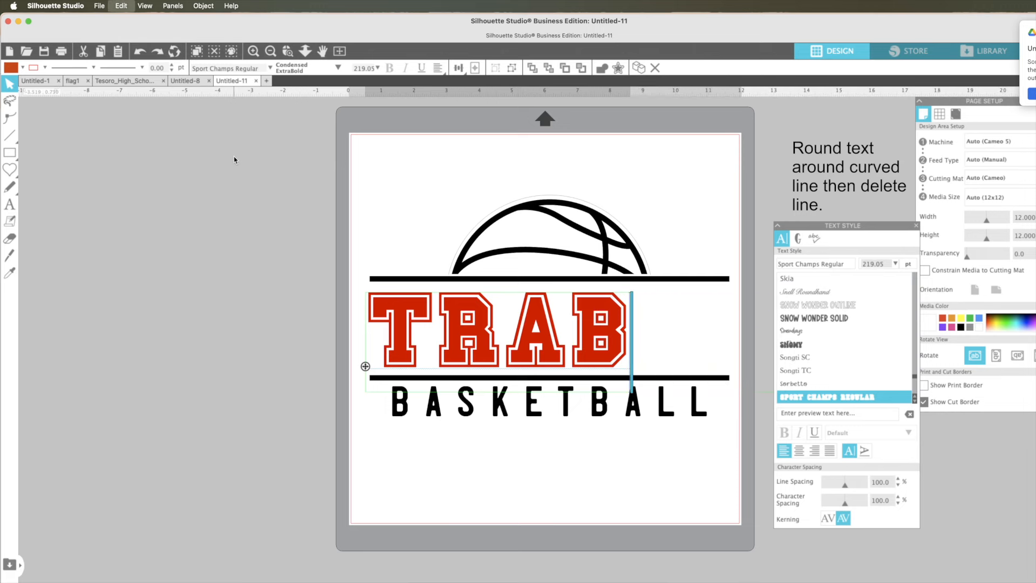
key(super+z)
key(super+z)
key(super+z)
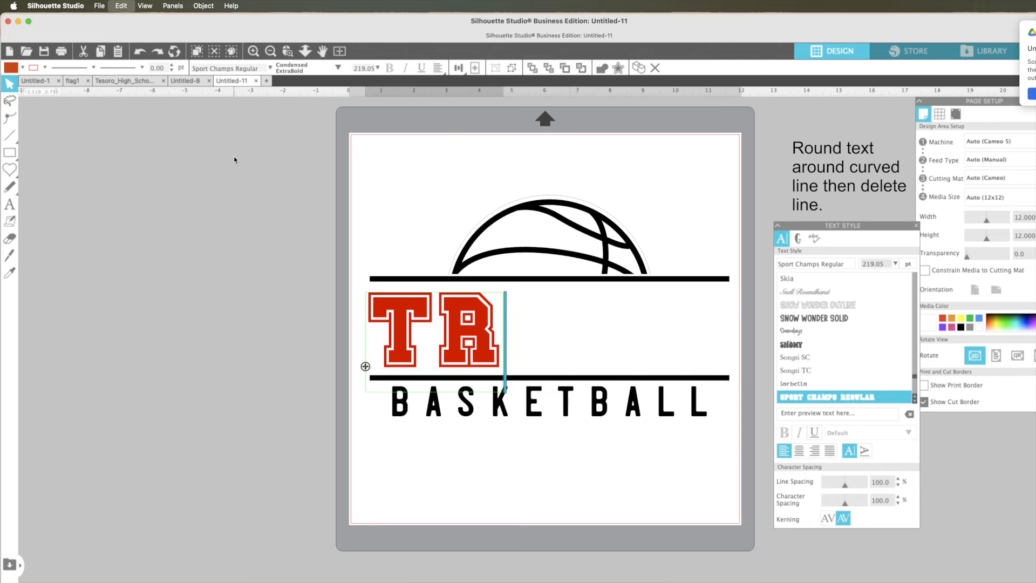
key(super+z)
key(super+z)
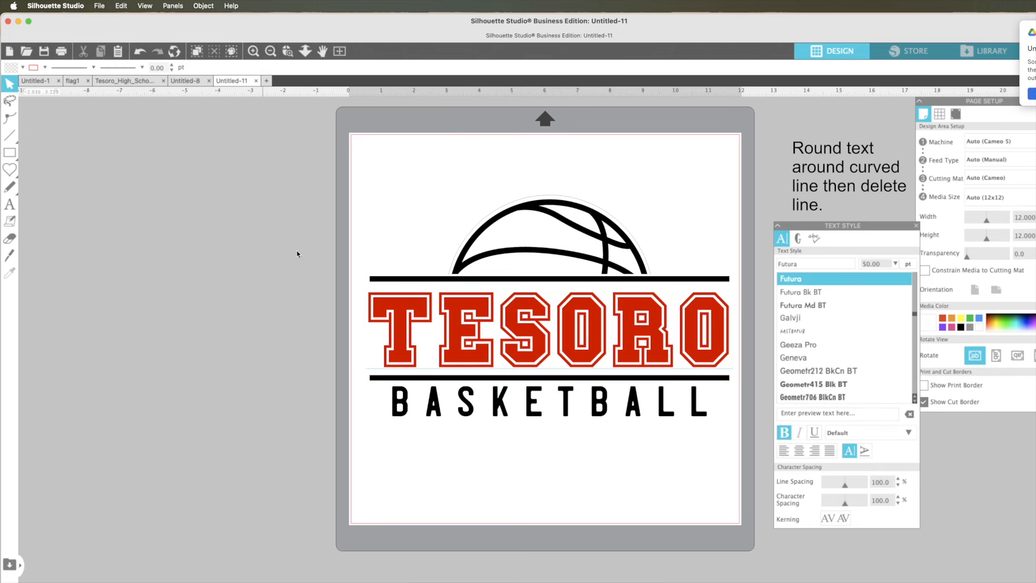
- Replace the red word TESORO between the bars with TITANS and deselect it
click(447, 336)
double_click(447, 334)
text(TTITA)
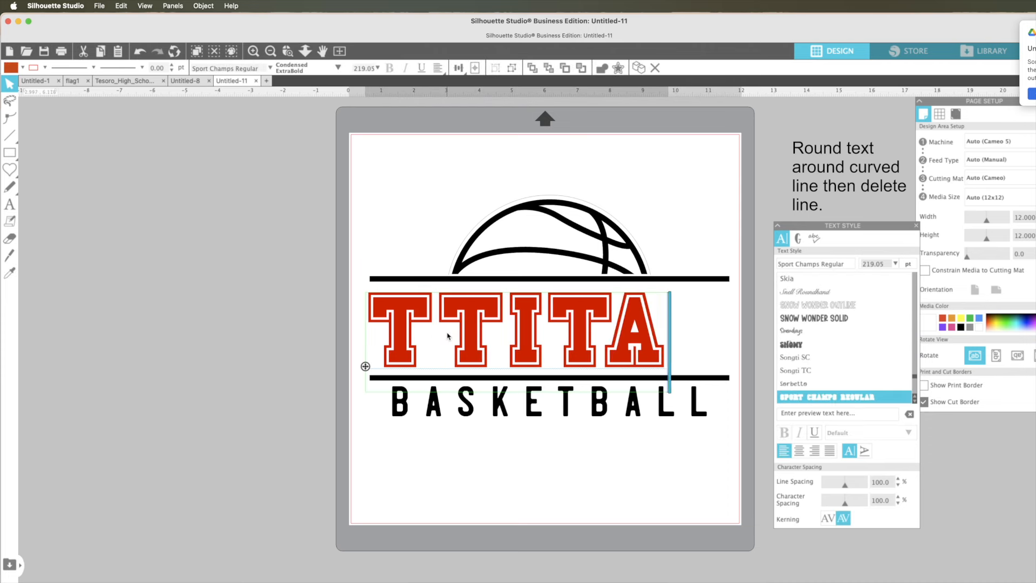
key(BackSpace)
key(BackSpace)
key(BackSpace)
text(ITANT)
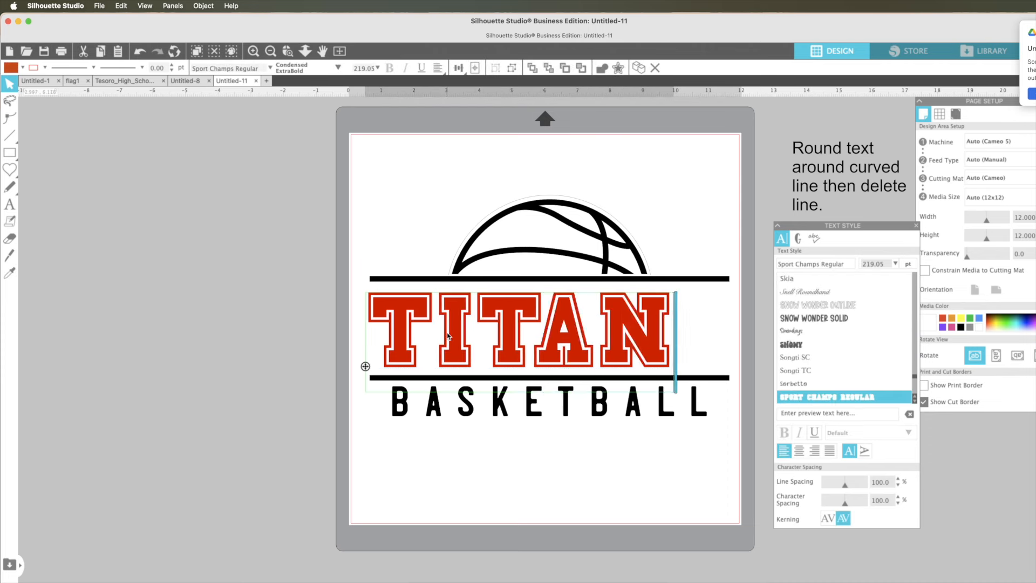
key(BackSpace)
text(S)
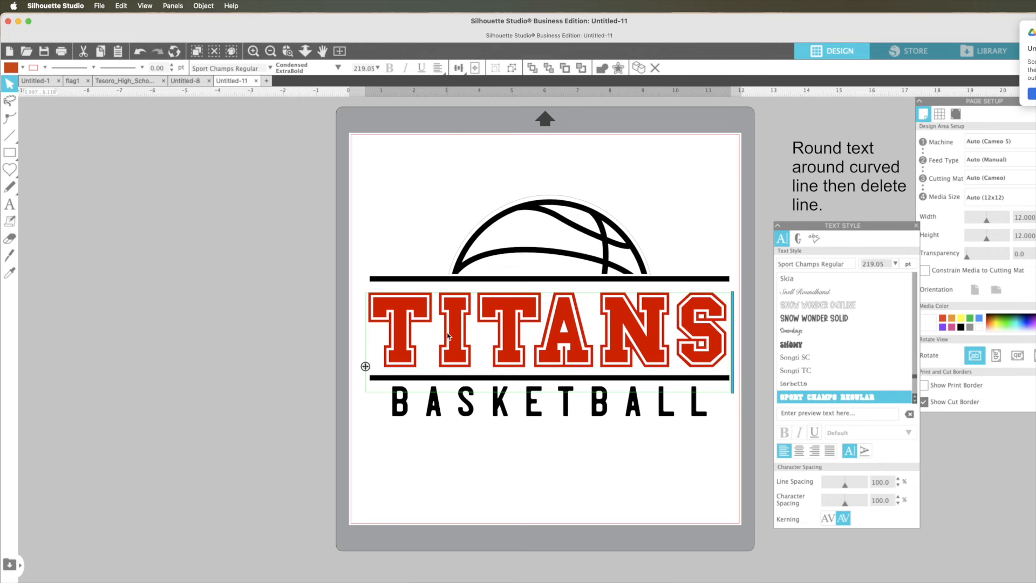
click(341, 417)
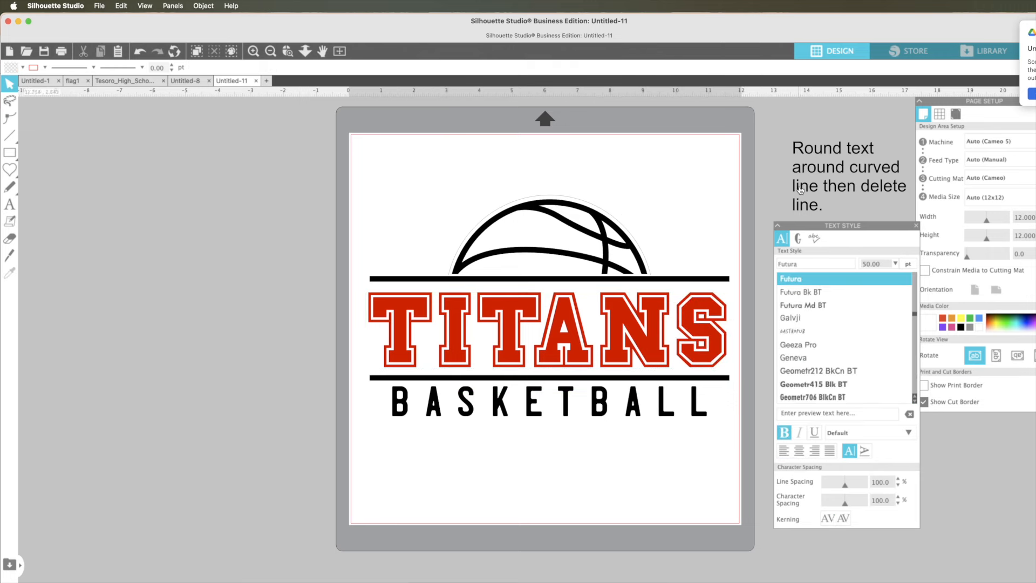
- Move the instruction note closer to the basketball and add a new text TESORO near the page's upper left corner
drag(820, 187, 661, 194)
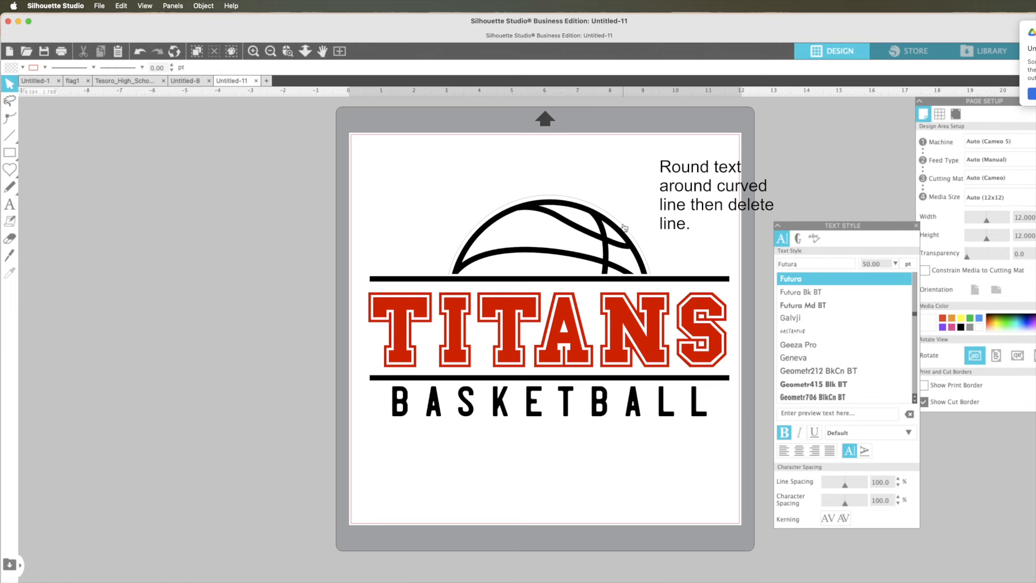
click(9, 204)
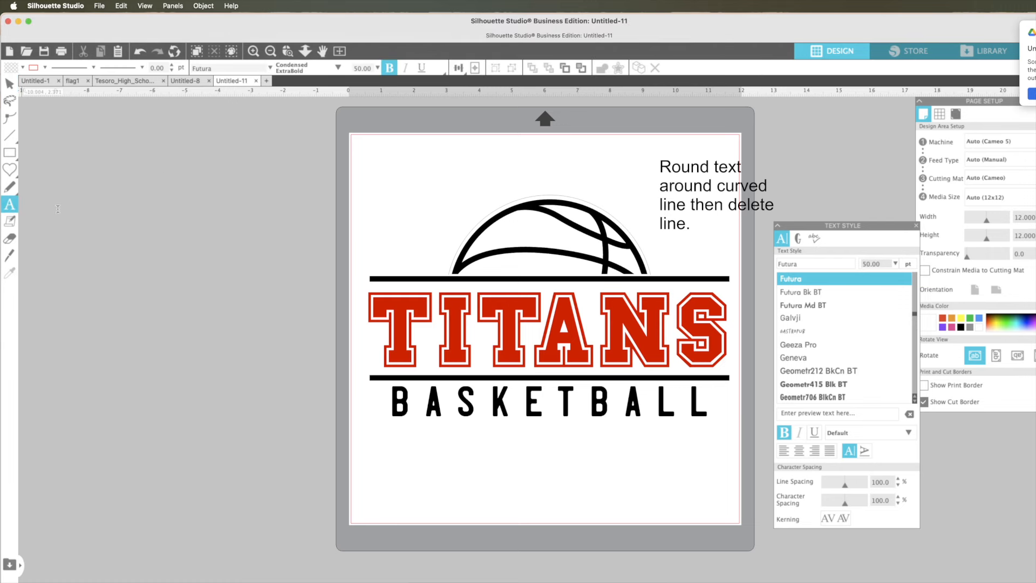
click(388, 164)
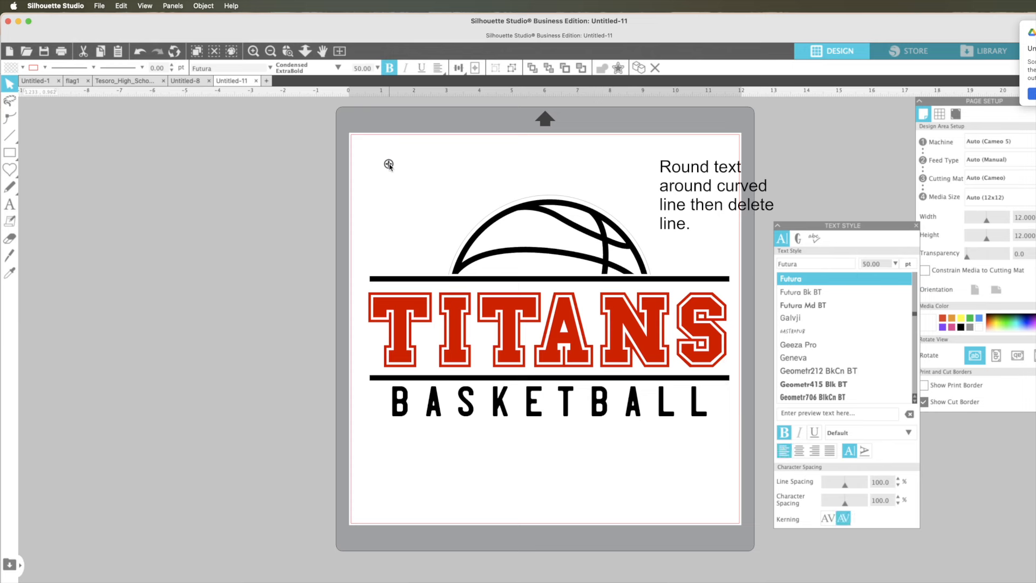
text(TES)
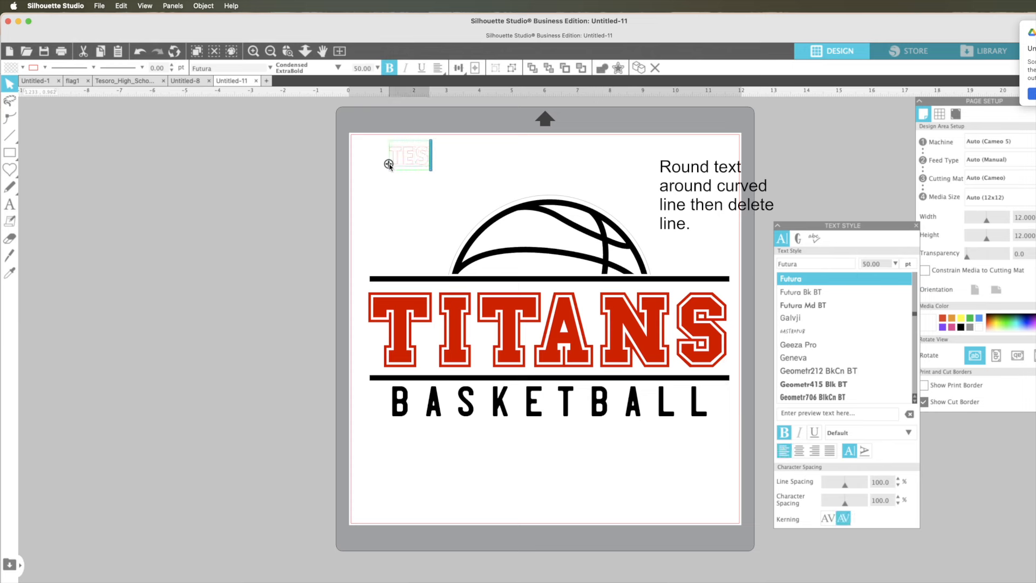
text(ORO)
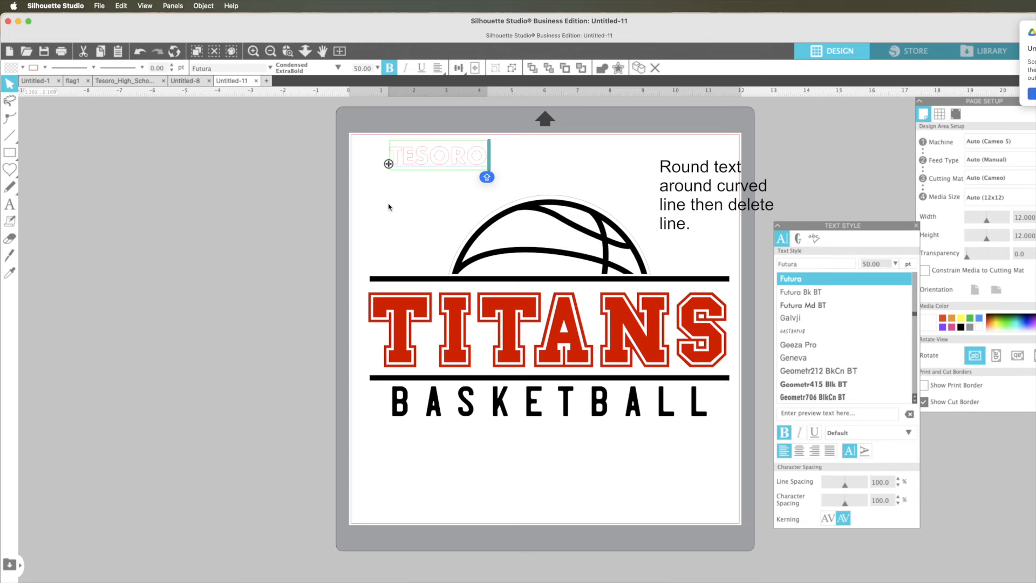
click(388, 229)
- Place the new TESORO text above the basketball in the Sport Champs Regular font and enlarge it to about 3.8 in wide
drag(414, 162, 507, 166)
text(SPORt Champs Regular)
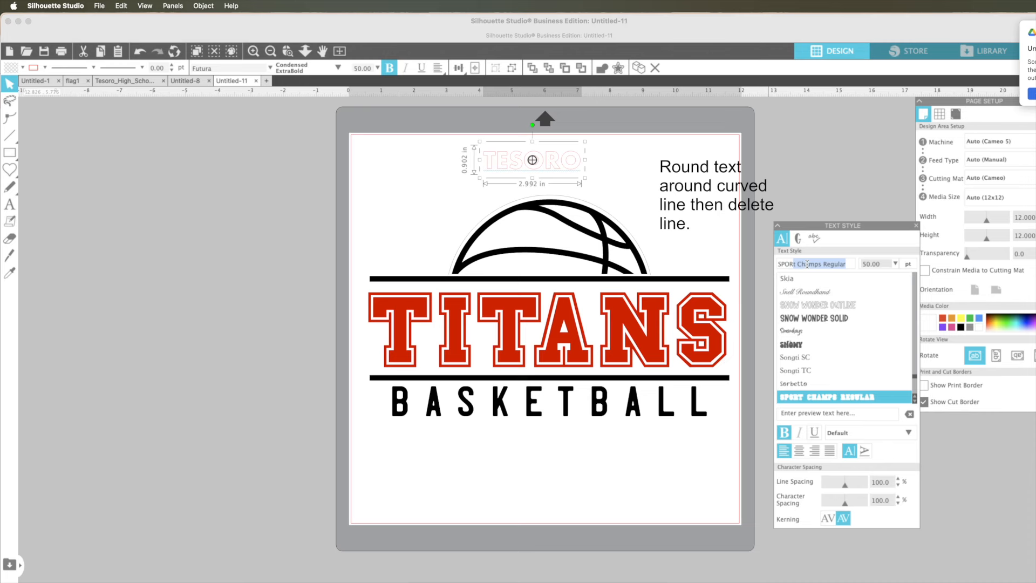
scroll(805, 331, down, 3)
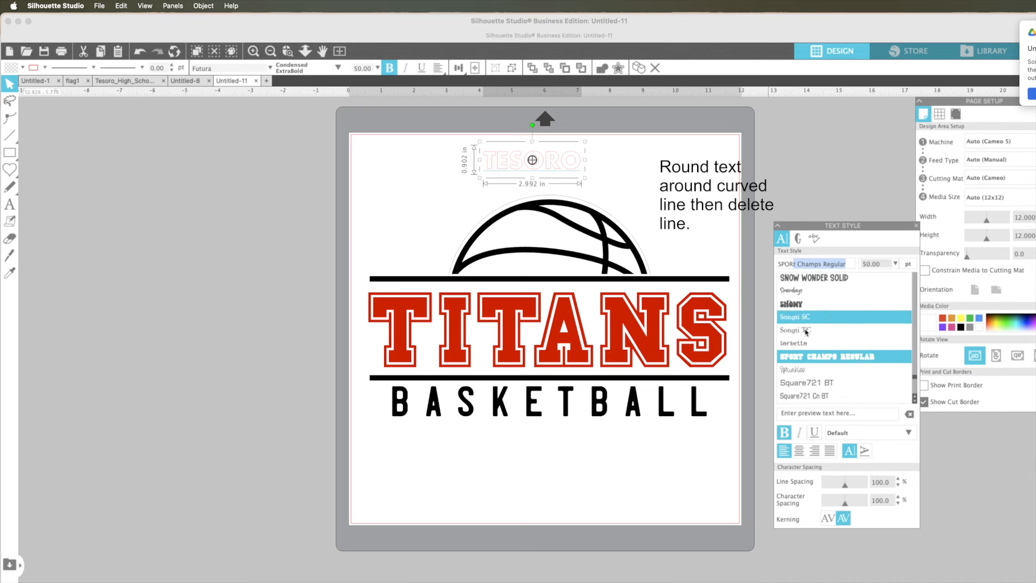
click(799, 356)
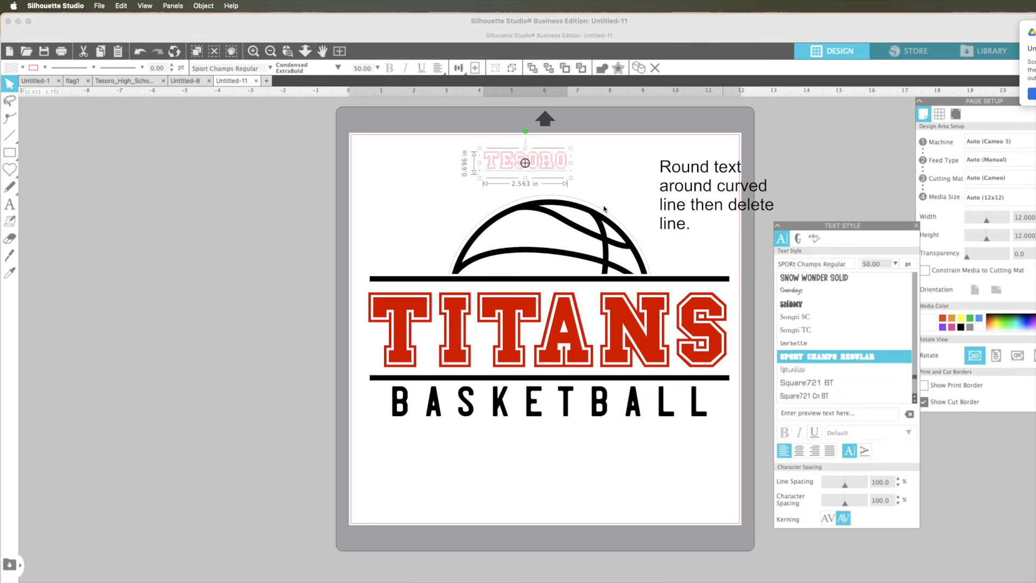
drag(570, 180, 611, 191)
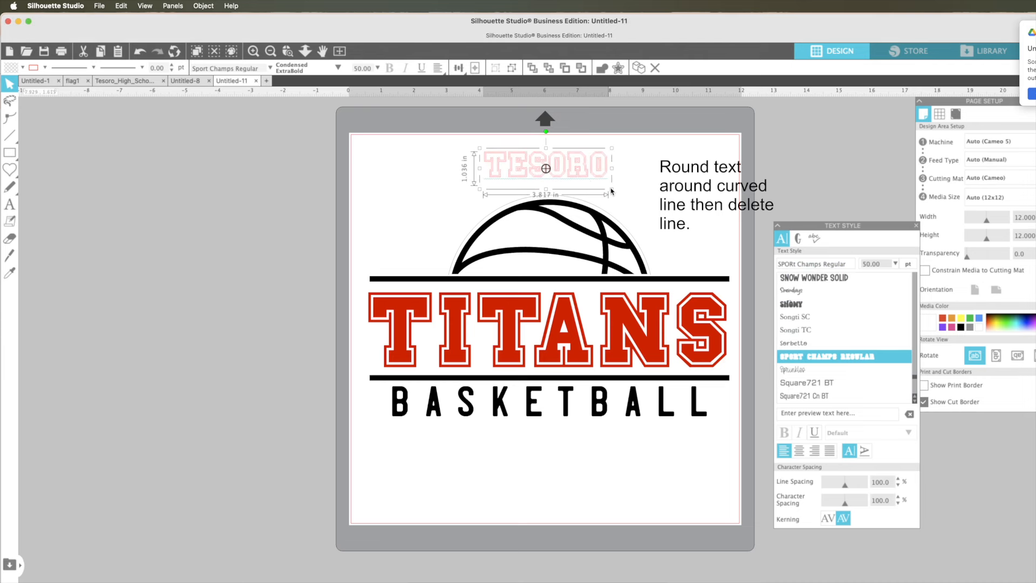
- Fill the new TESORO text with dark blue and move it slightly higher above the basketball
click(22, 68)
click(34, 88)
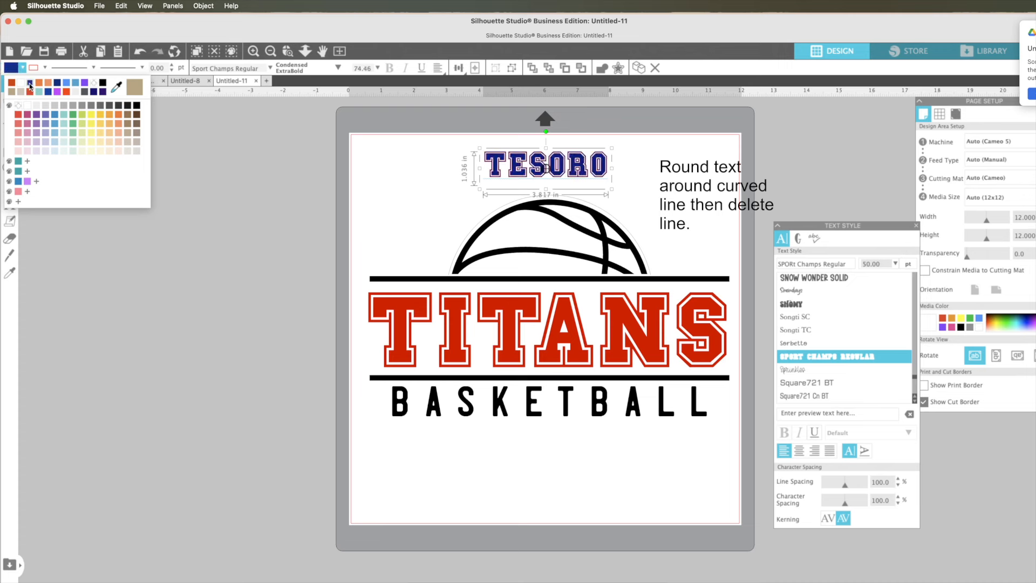
click(436, 167)
drag(495, 178, 511, 160)
click(437, 173)
key(Escape)
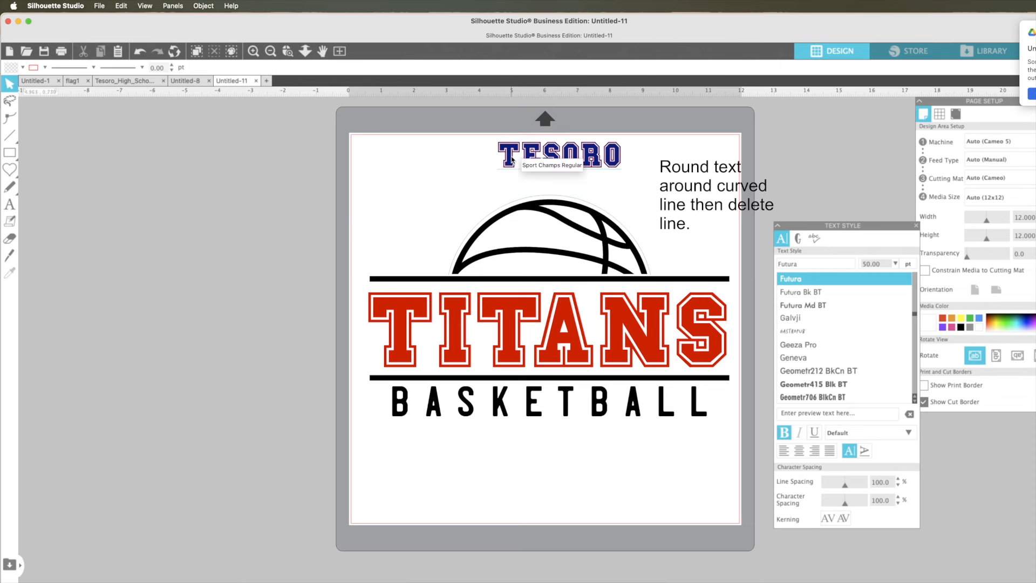
- Attach the blue TESORO text to the thin curved line around the basketball so it follows the arc's right half
click(512, 161)
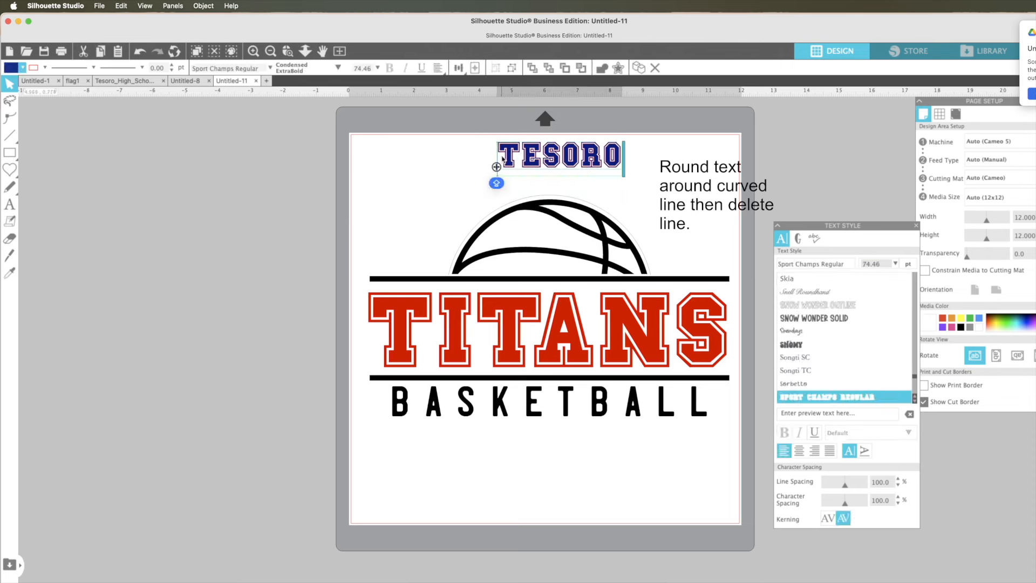
click(458, 174)
double_click(513, 171)
drag(494, 173, 555, 195)
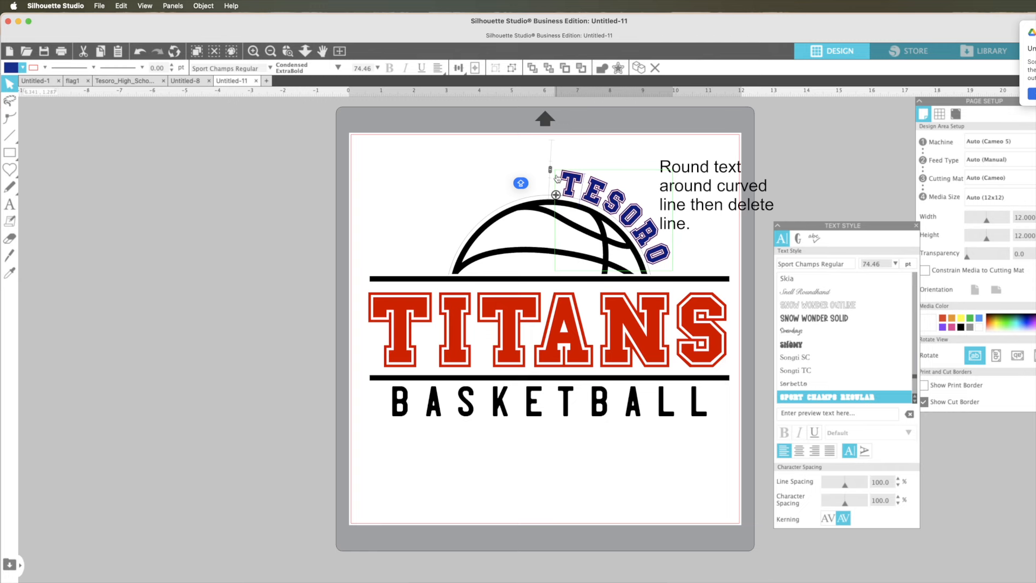
click(587, 151)
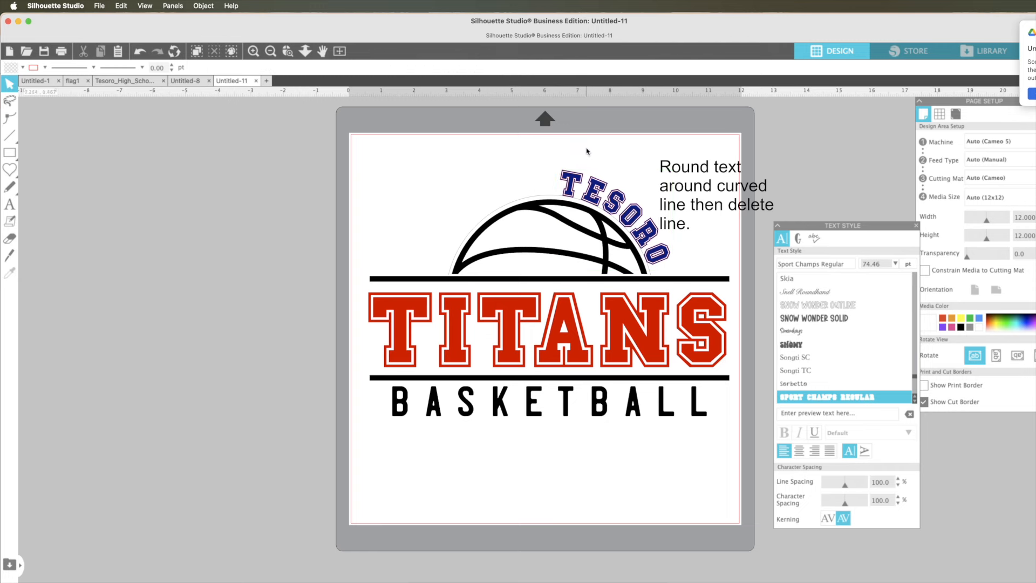
- Try to delete the thin curved line while TESORO is still attached to it, and undo the deletion
click(481, 222)
key(Delete)
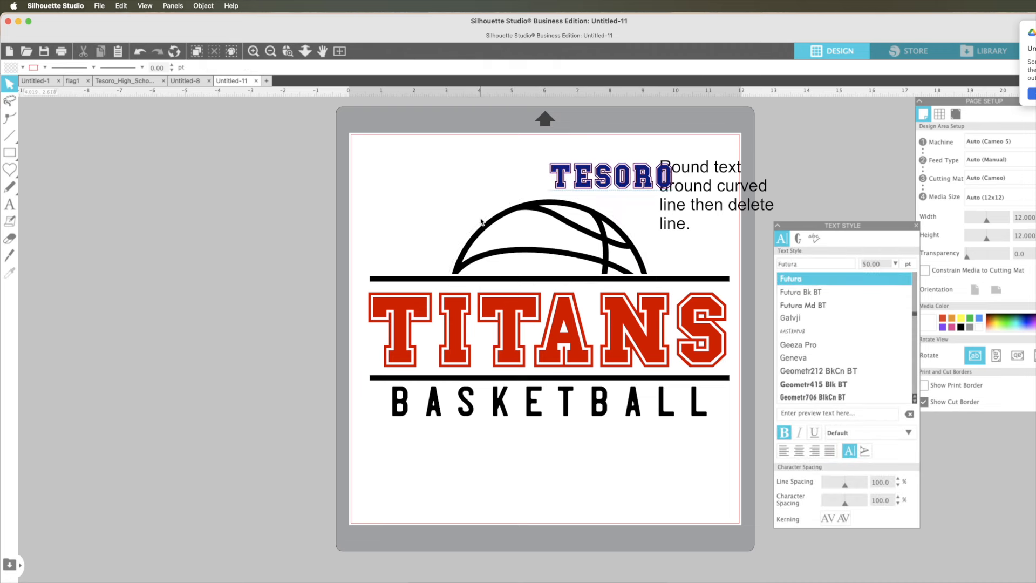
key(super+z)
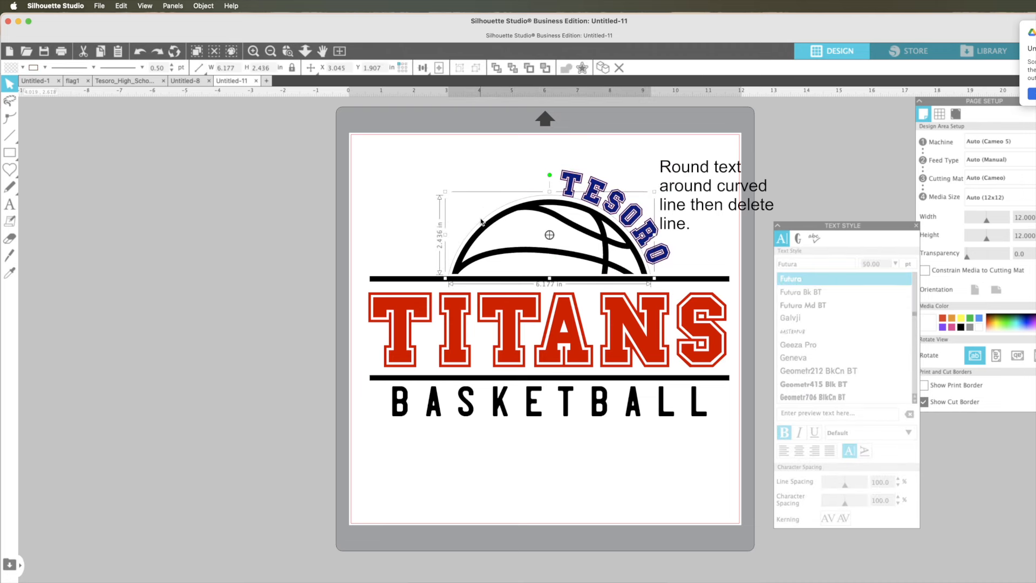
- Locate the Convert to Path command for the curved TESORO text without applying it
click(575, 162)
click(578, 176)
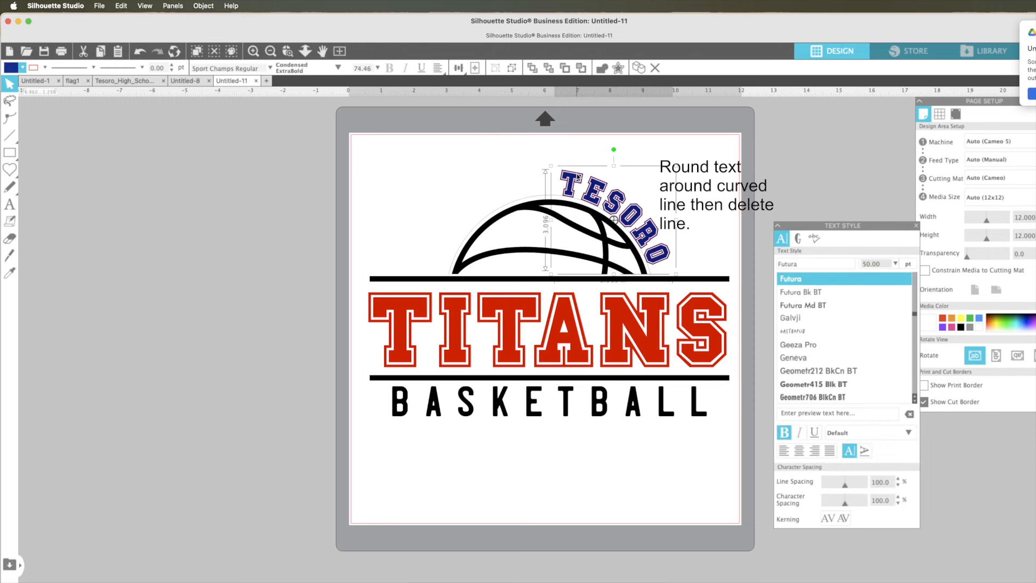
right_click(577, 175)
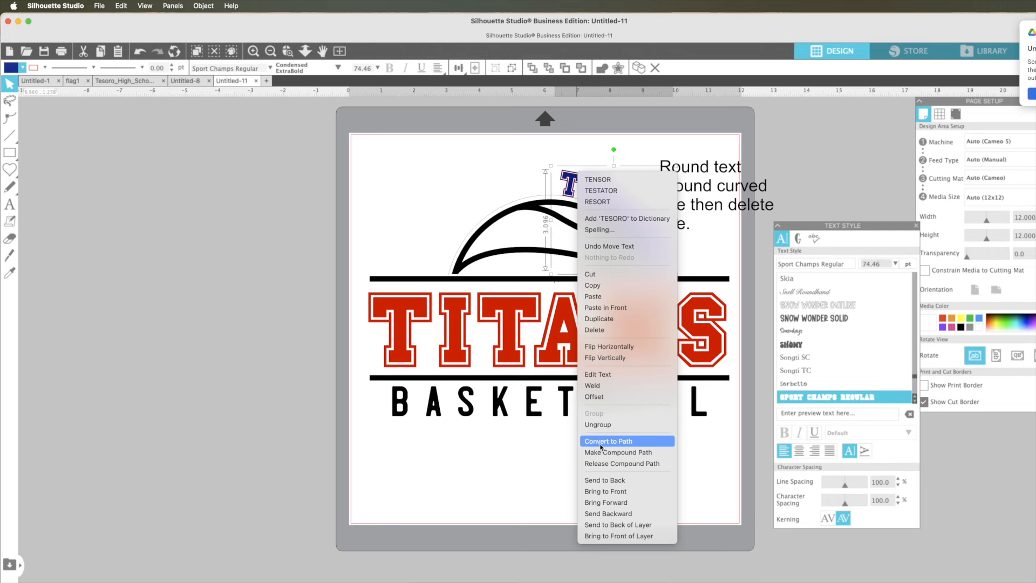
click(489, 192)
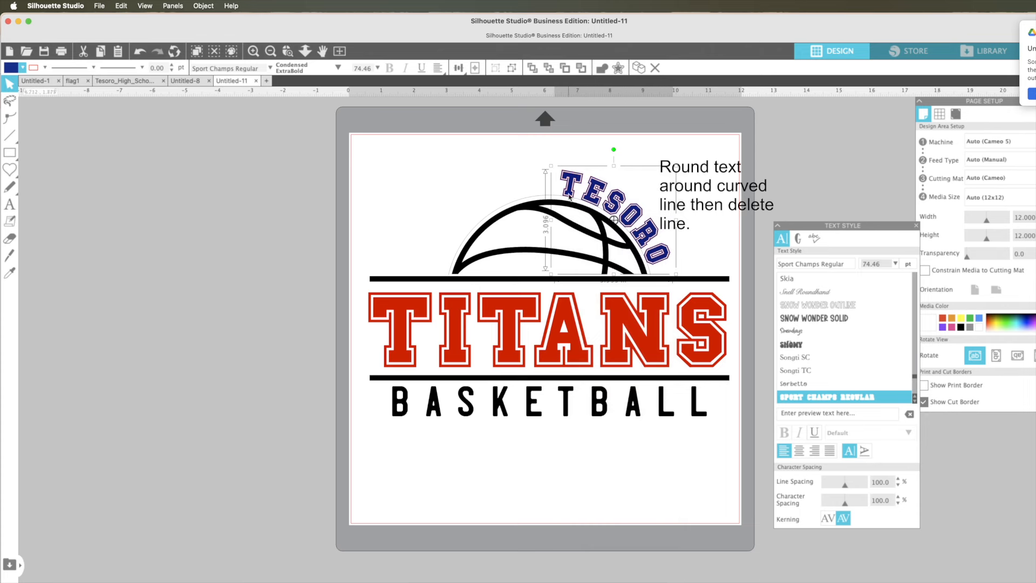
- Adjust the curved TESORO text's distance from the thin line around the basketball and set its character spacing to 90%
double_click(568, 191)
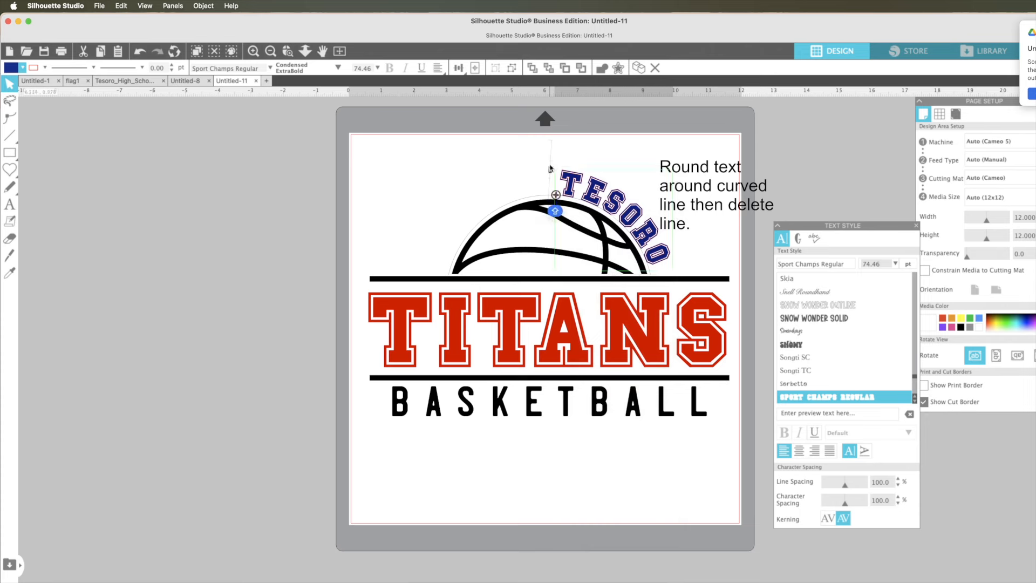
drag(550, 169, 549, 174)
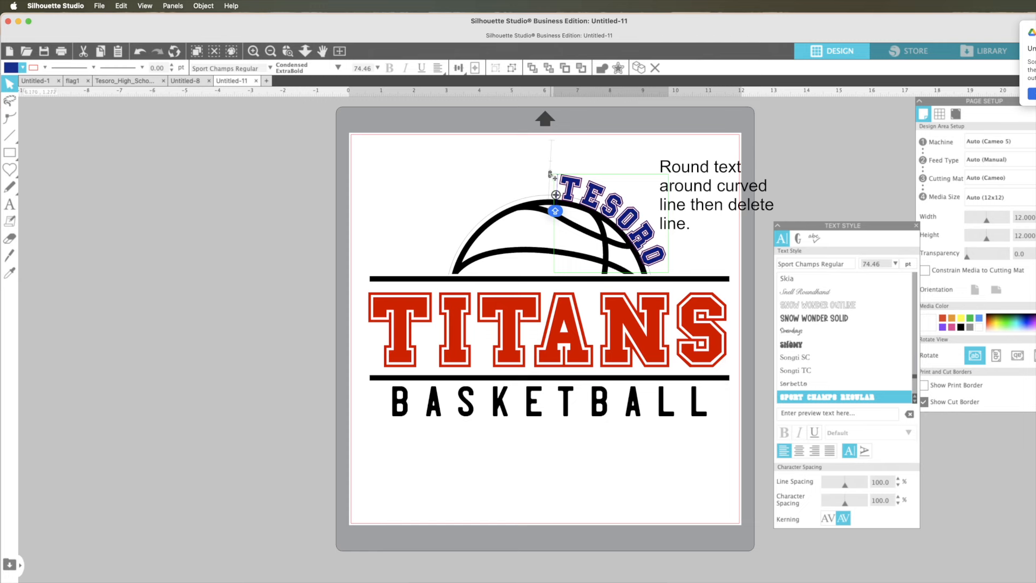
drag(550, 174, 550, 171)
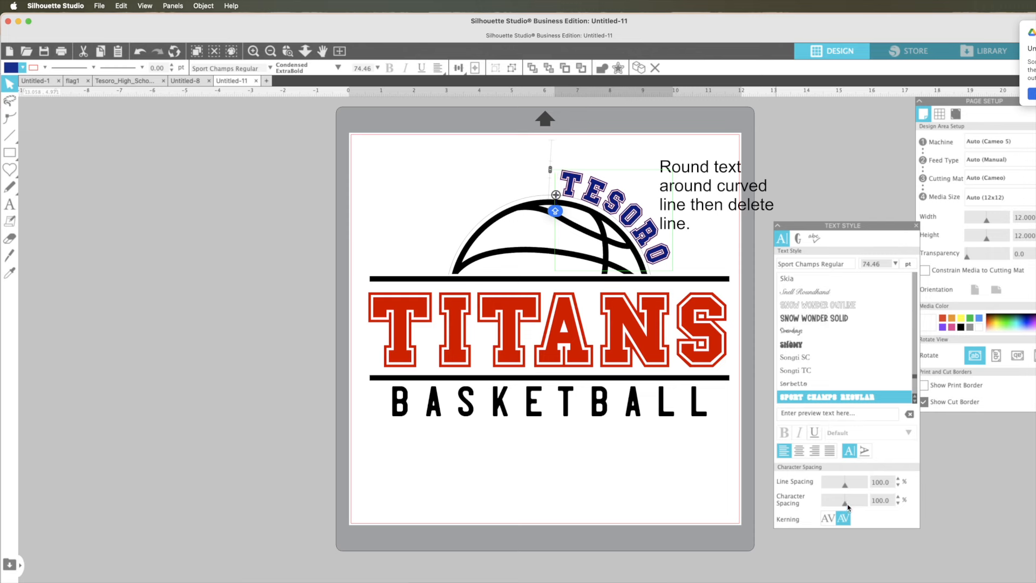
drag(846, 506, 844, 508)
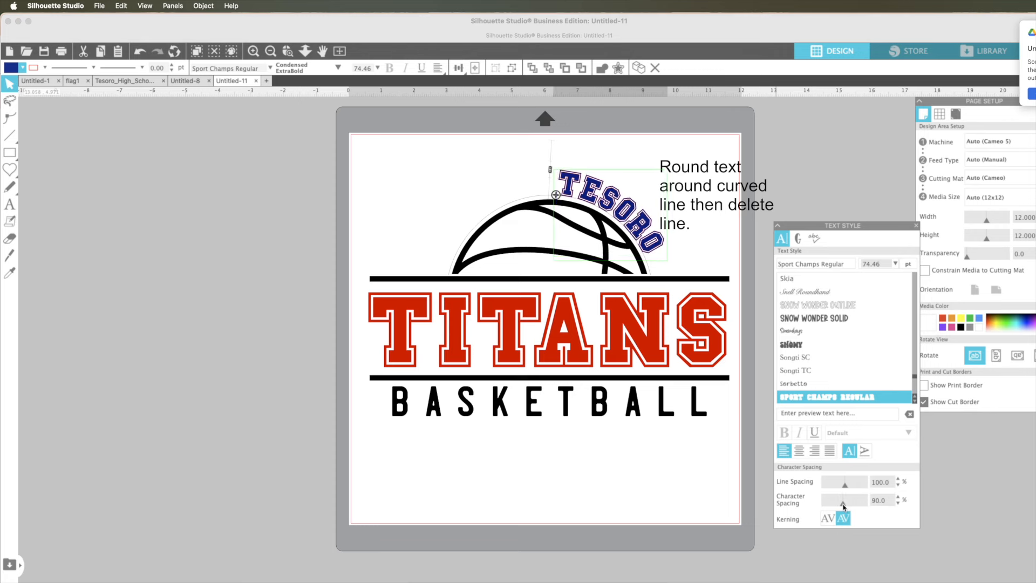
click(518, 180)
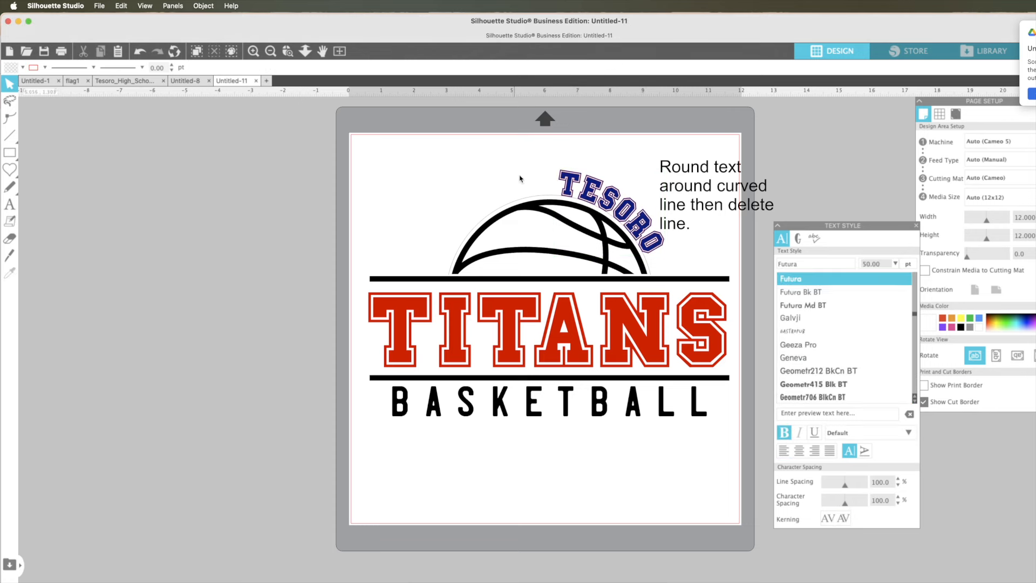
- Convert the curved blue TESORO text to a path so it no longer depends on the guide line
click(564, 181)
right_click(564, 182)
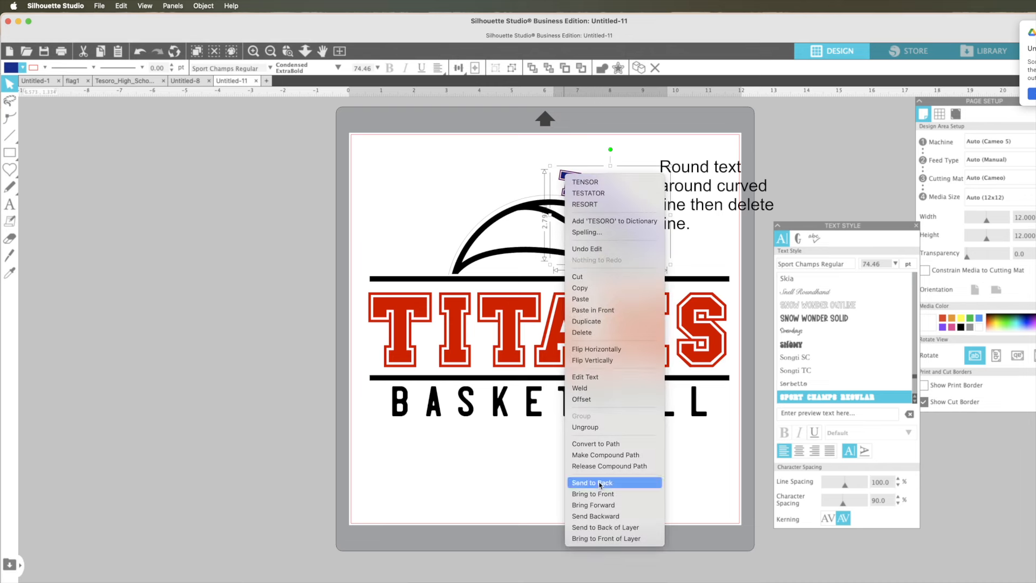
click(600, 443)
click(482, 194)
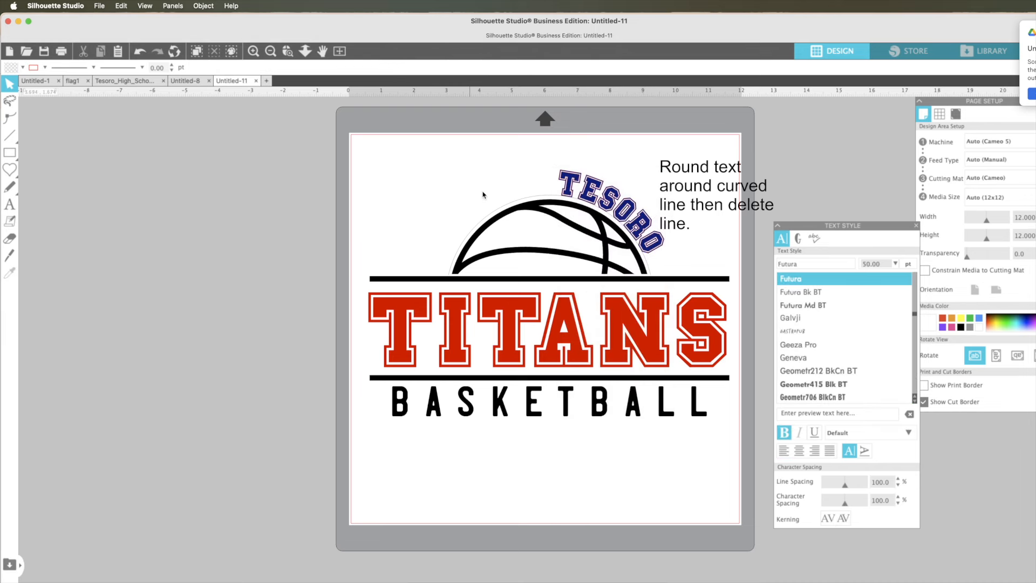
- Delete the thin curved line around the basketball
click(504, 208)
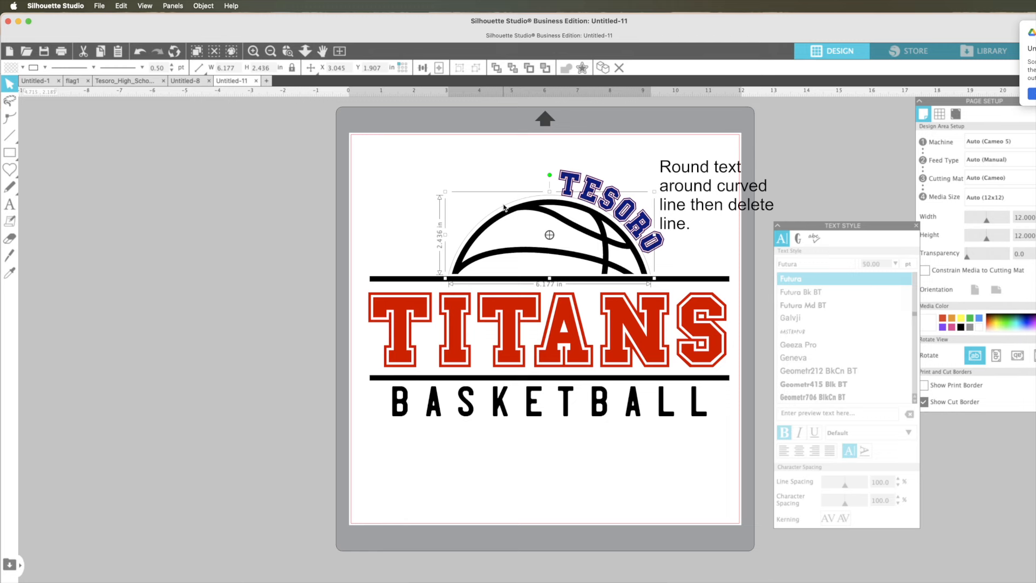
key(Delete)
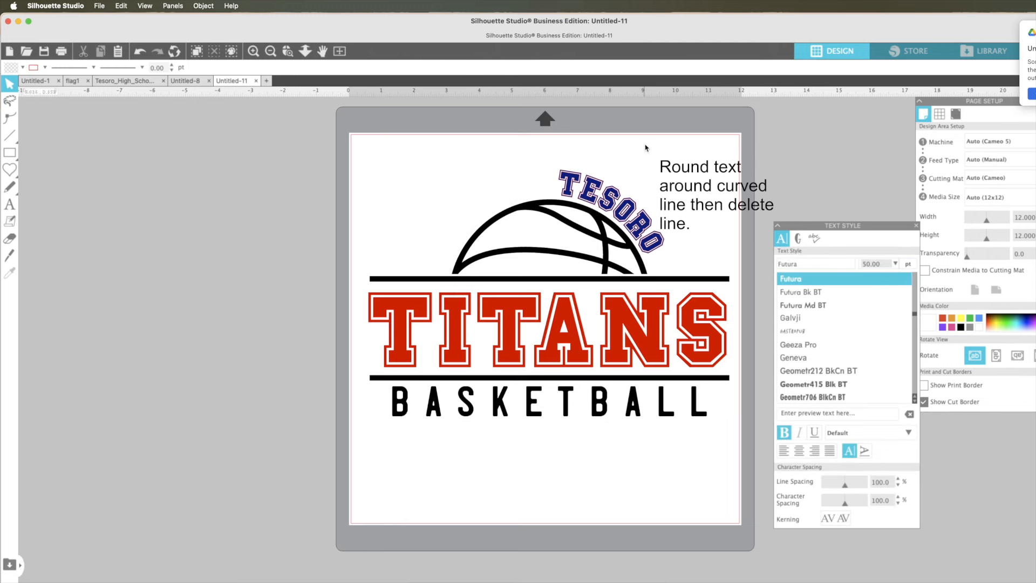
click(682, 173)
key(Delete)
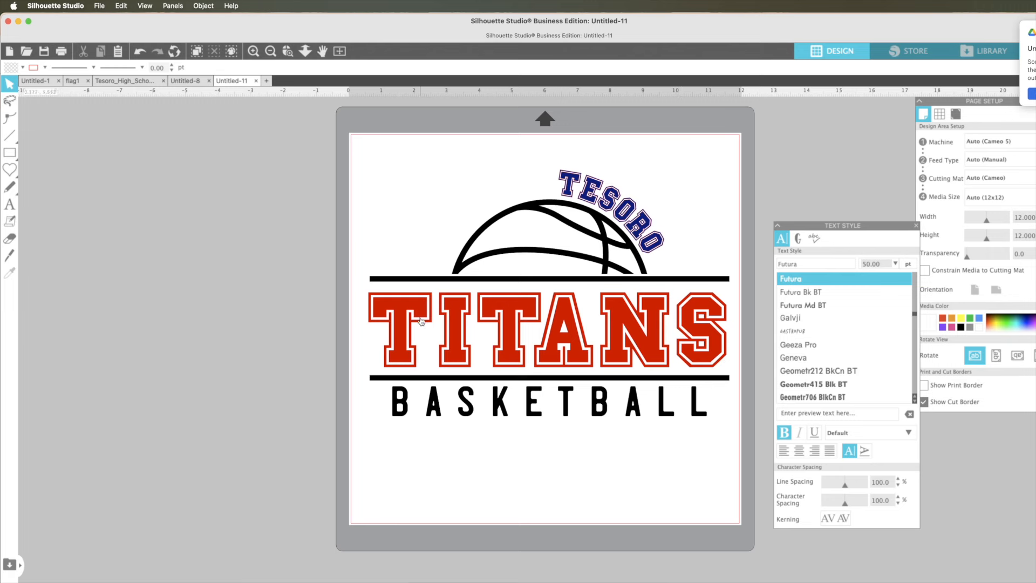
- Replace the red TITANS text between the bars with SAMPLE
click(403, 331)
double_click(403, 330)
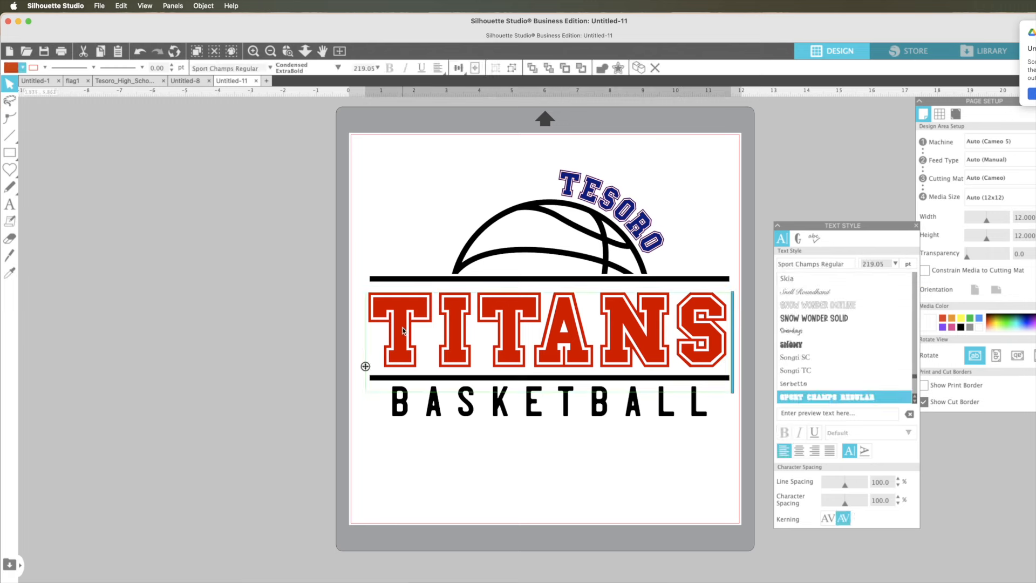
shift+click(403, 330)
key(BackSpace)
key(BackSpace)
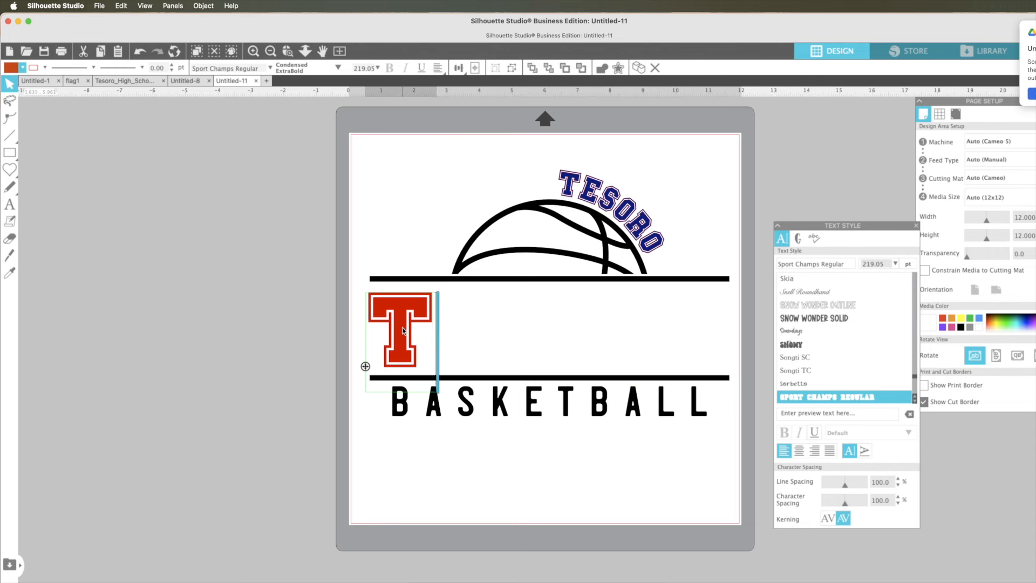
text(SAMEP)
key(BackSpace)
key(BackSpace)
text(PLE)
click(392, 477)
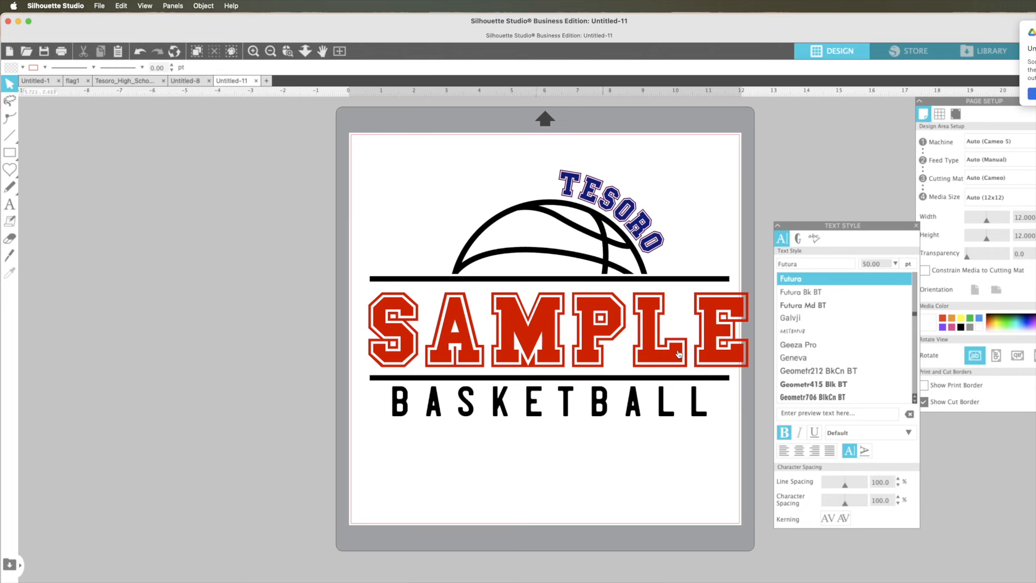
- Scale the SAMPLE text down to about 11.4 in wide
click(711, 342)
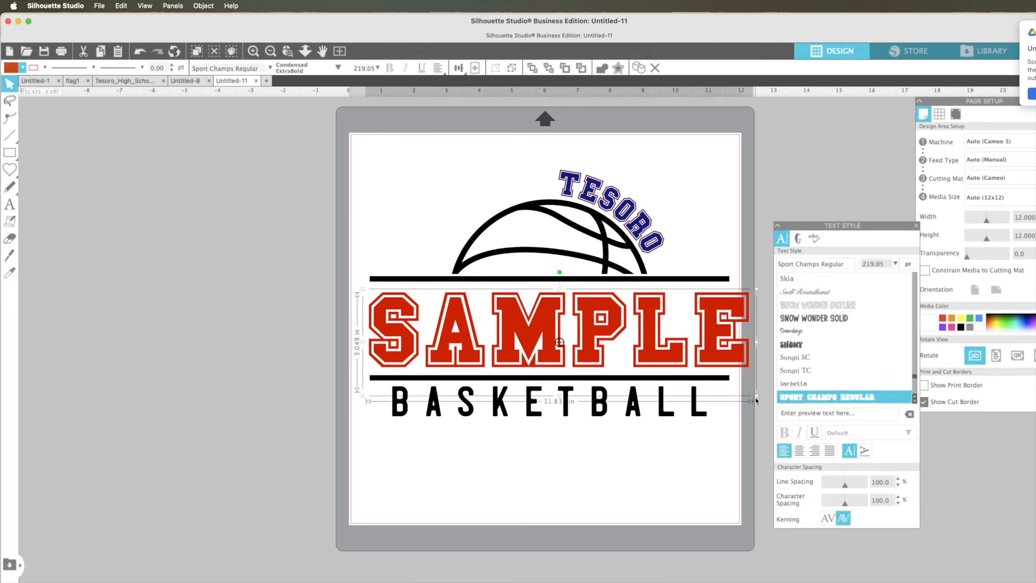
click(755, 394)
click(743, 361)
click(756, 401)
click(745, 358)
drag(756, 400, 743, 390)
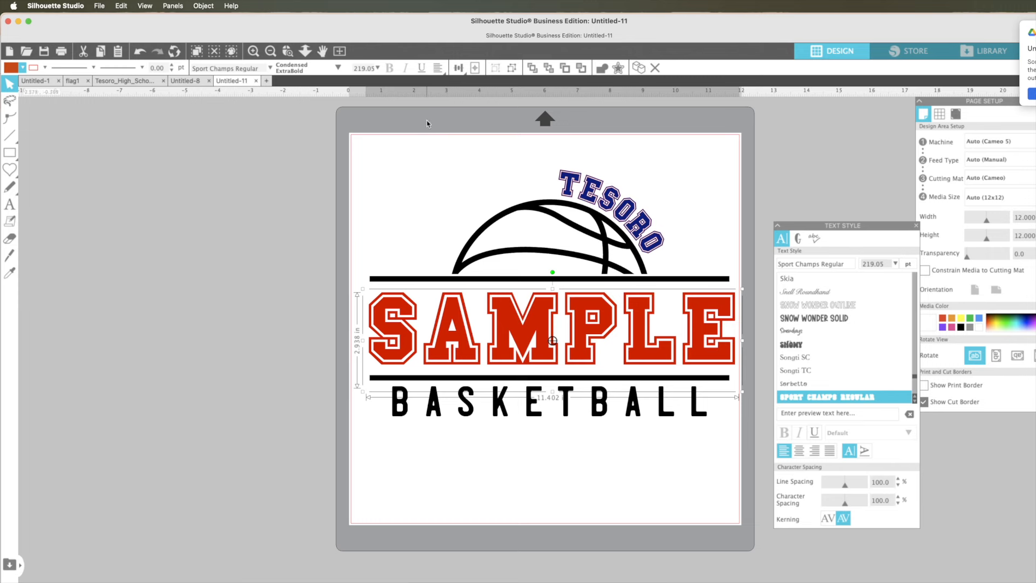
- Change the SAMPLE text's font to Arial
click(223, 69)
text(AR)
key(Return)
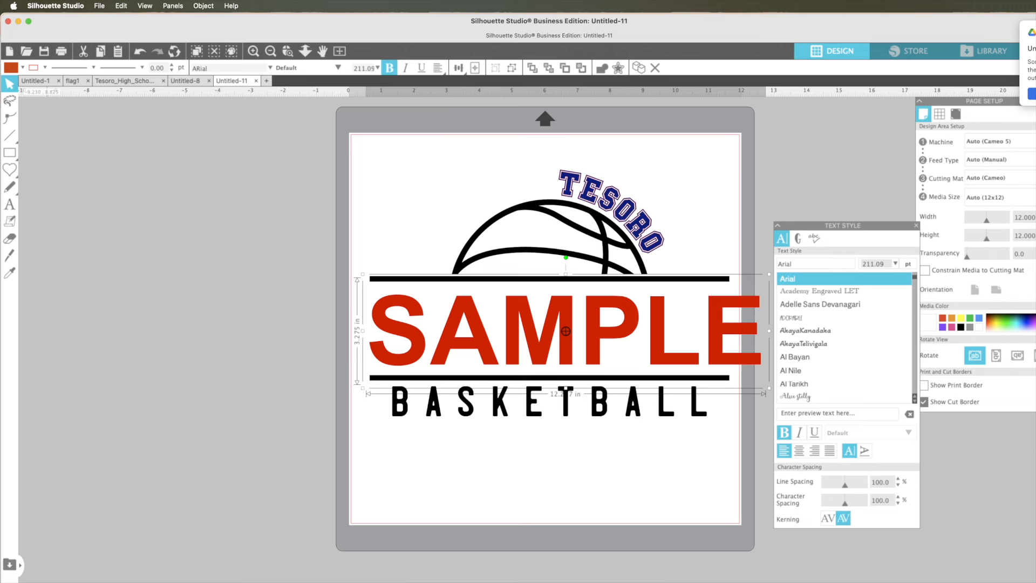
- Switch to Finder and open JP-Sporty Tee.otf from the template's Instructions and Font folder
key(super+Tab)
click(522, 298)
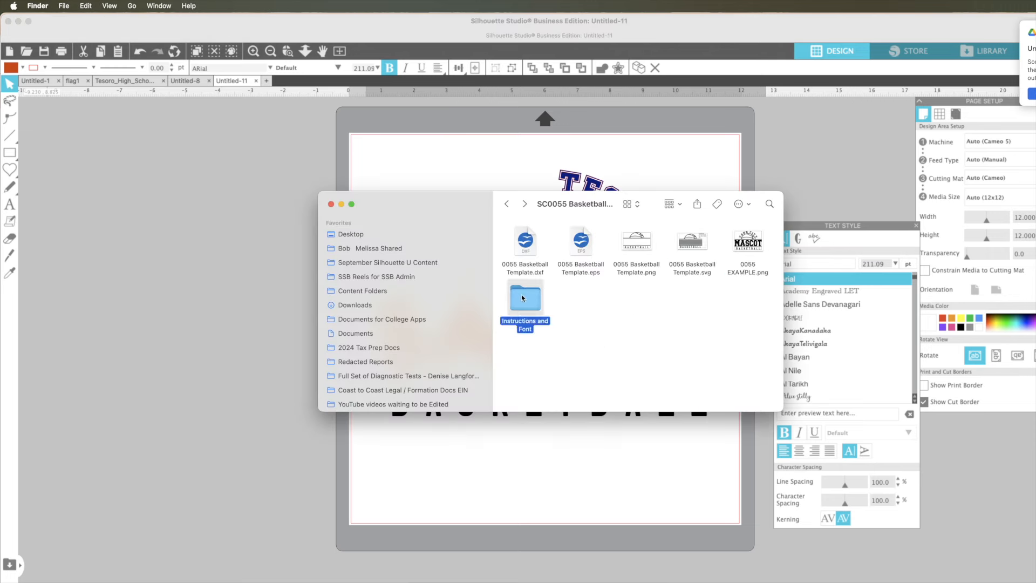
double_click(522, 298)
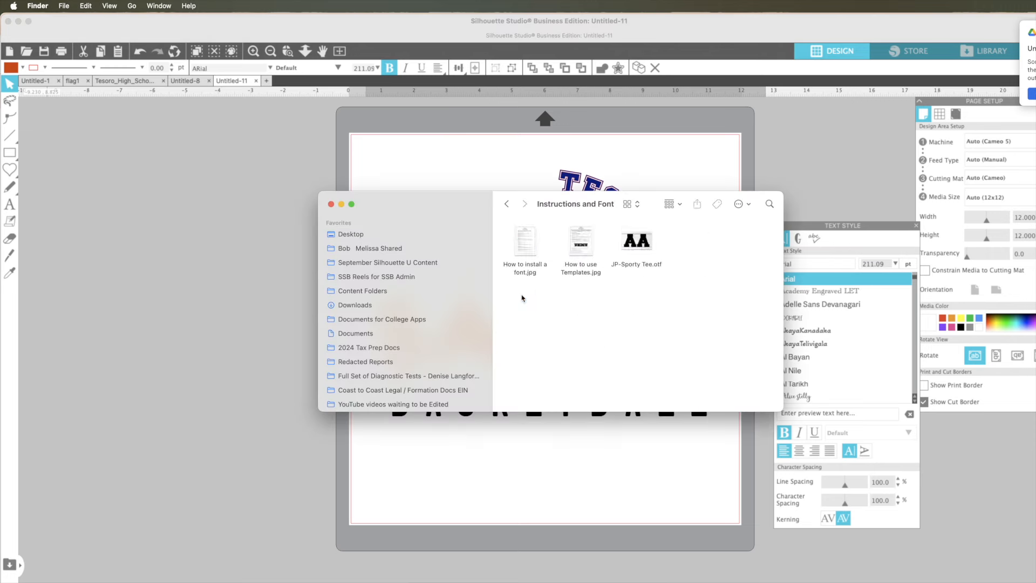
click(633, 244)
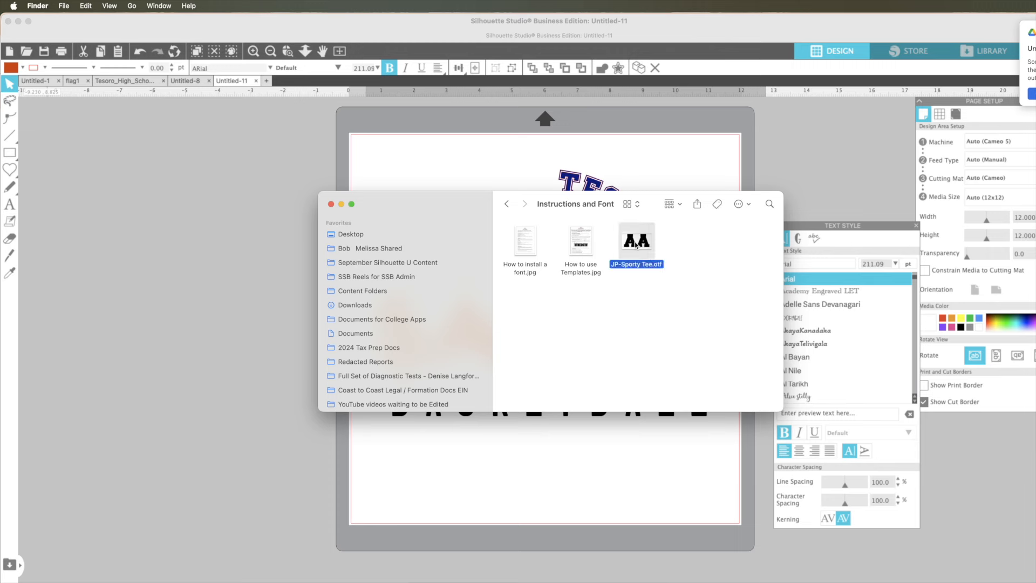
double_click(636, 242)
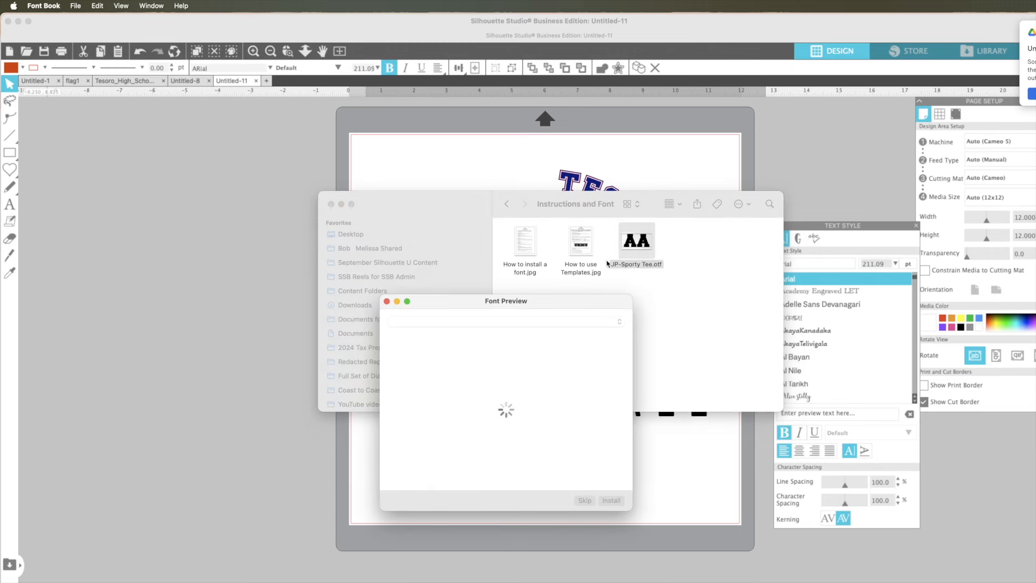
- Install the JP Sporty Tee Regular font, close Font Book and return to Silhouette Studio
drag(556, 303, 561, 227)
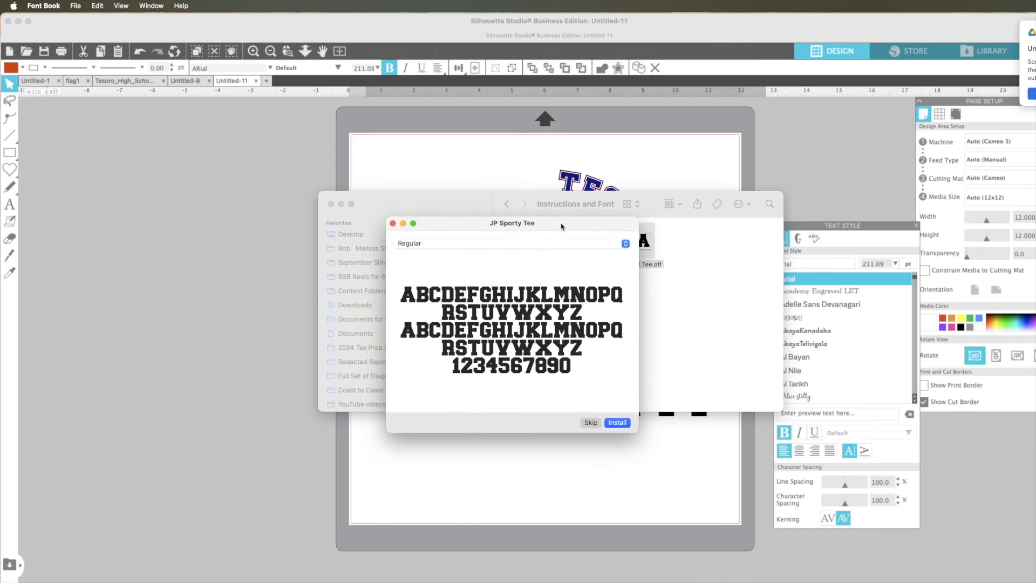
click(563, 248)
click(573, 249)
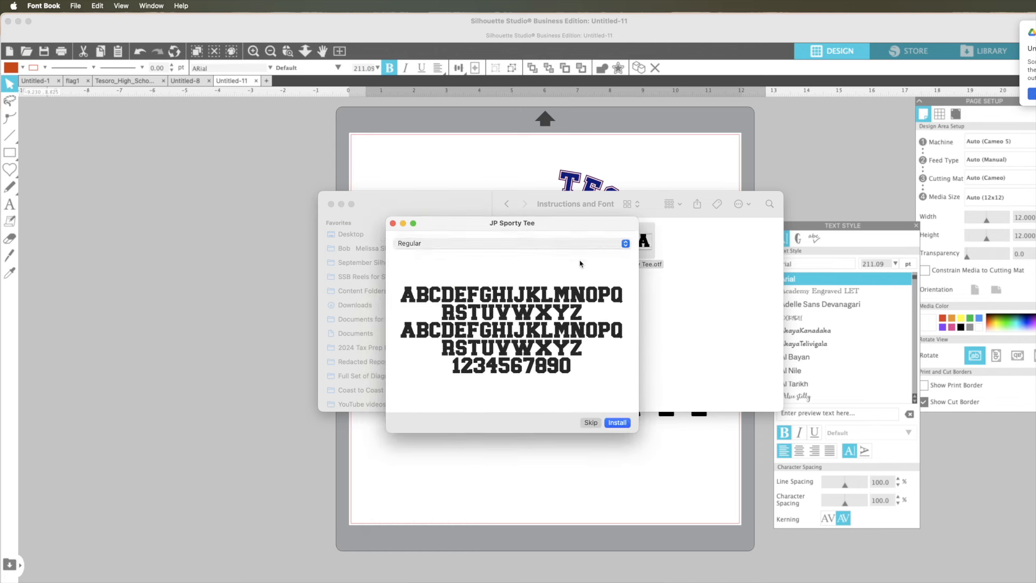
click(624, 245)
click(621, 250)
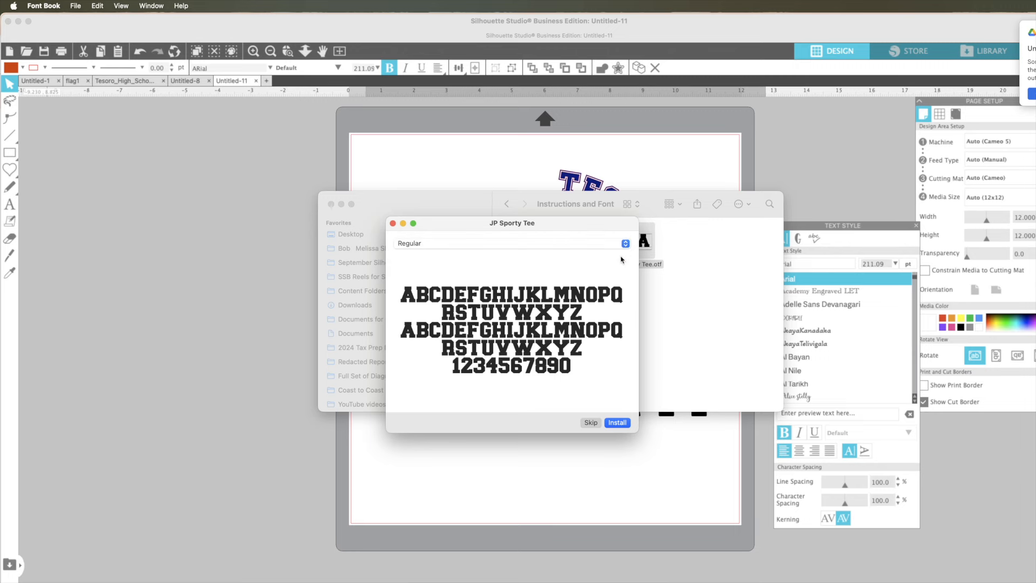
click(615, 423)
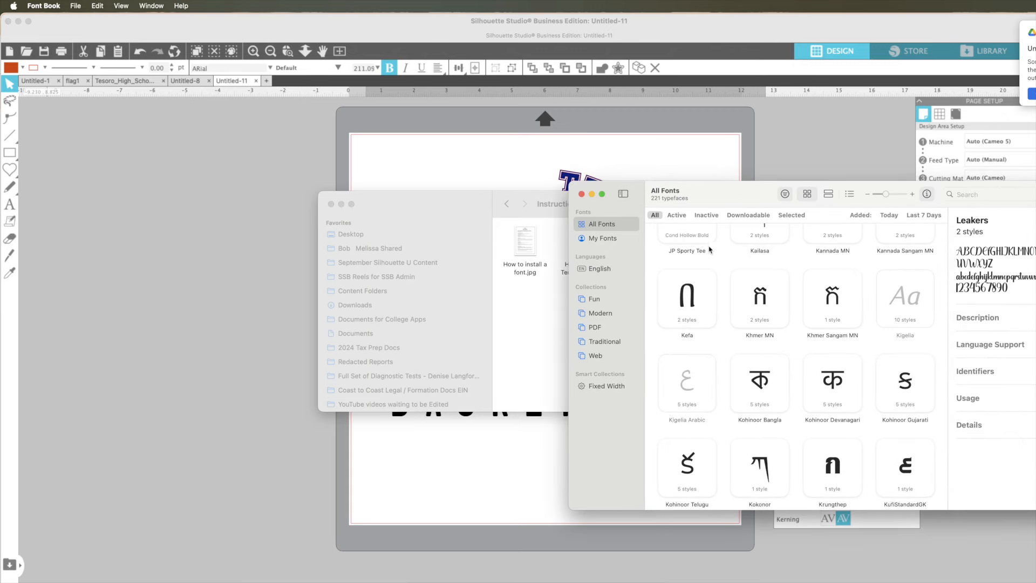
scroll(700, 292, down, 10)
scroll(700, 300, up, 10)
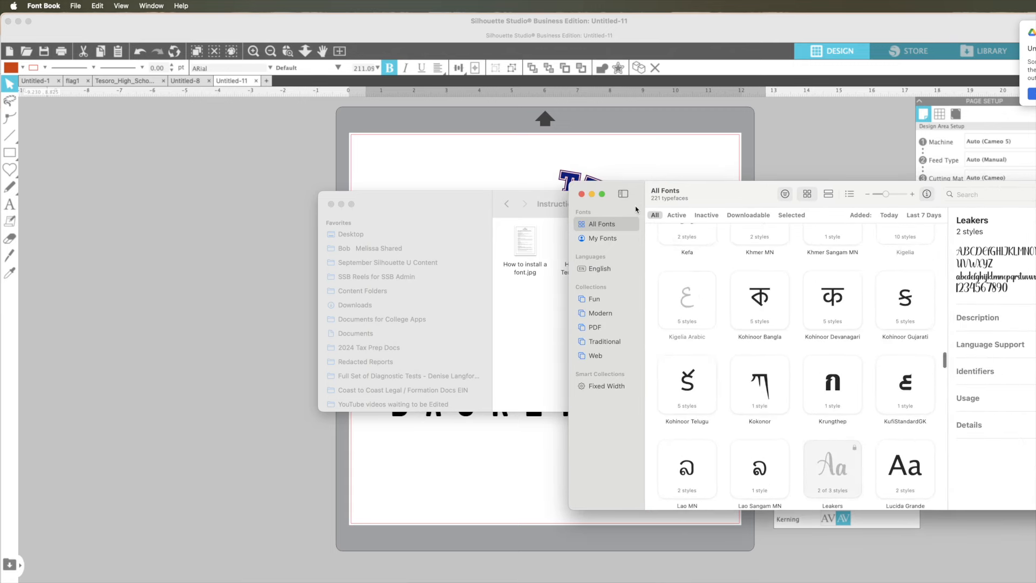
click(581, 194)
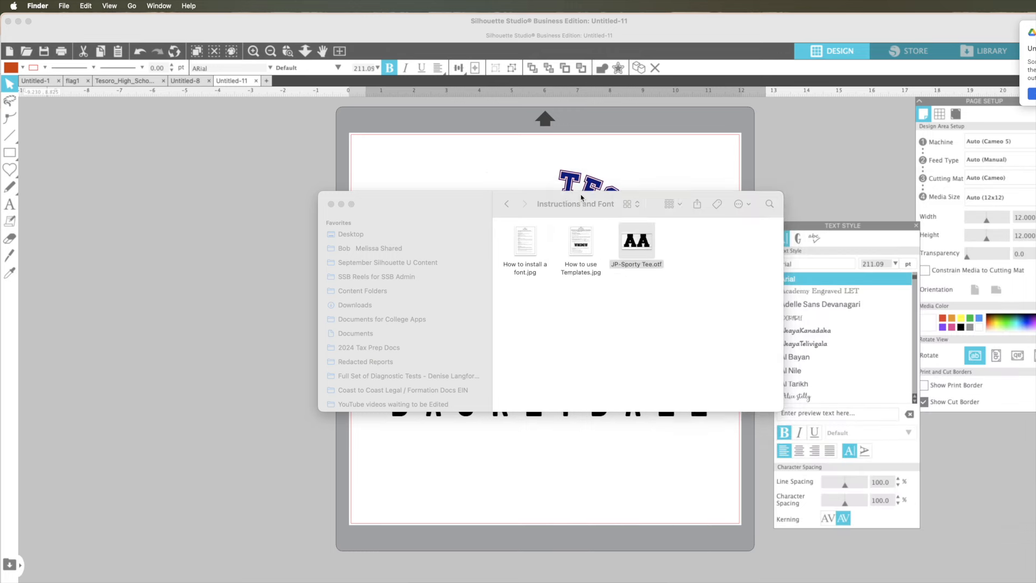
click(485, 172)
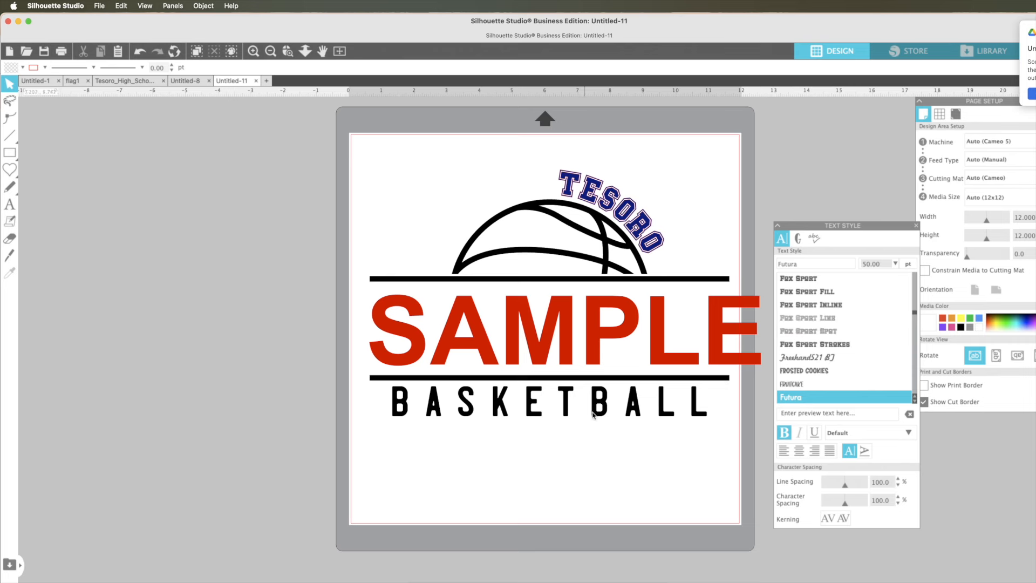
- Check the font file's name in Finder, then set the SAMPLE text's font to JP Sporty Tee Cond Hollow
key(super+Tab)
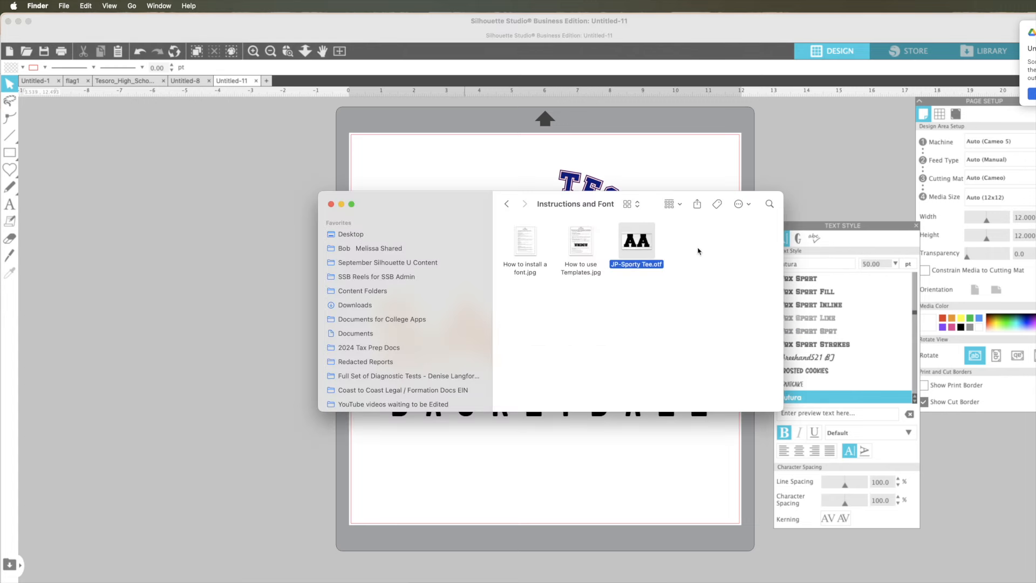
key(super+Tab)
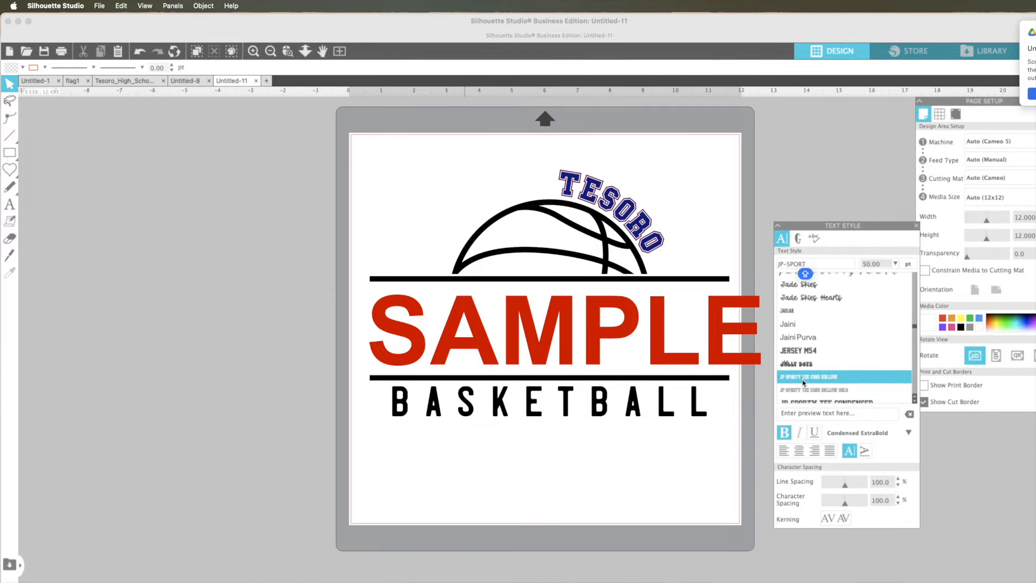
click(804, 376)
click(741, 348)
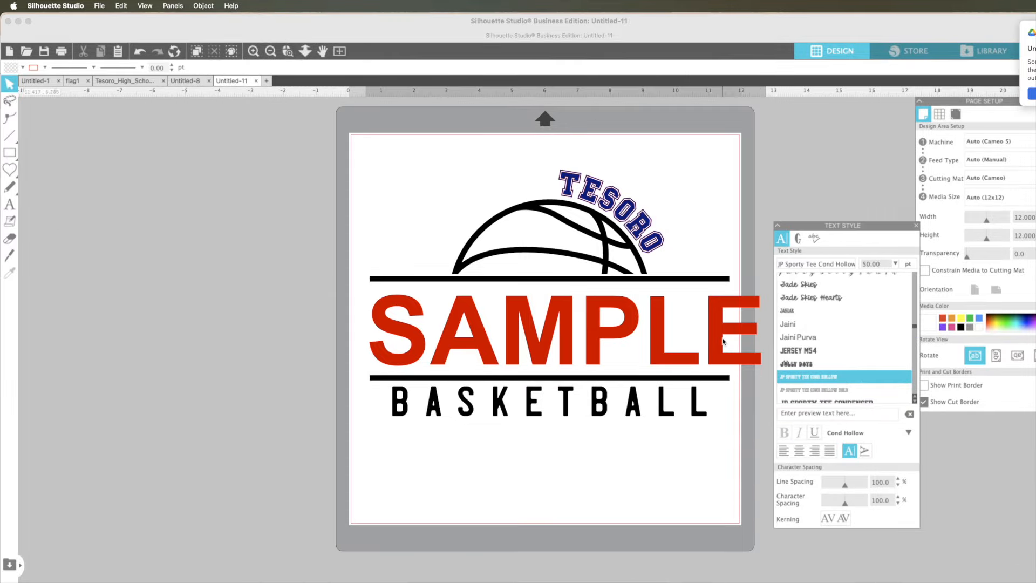
click(800, 266)
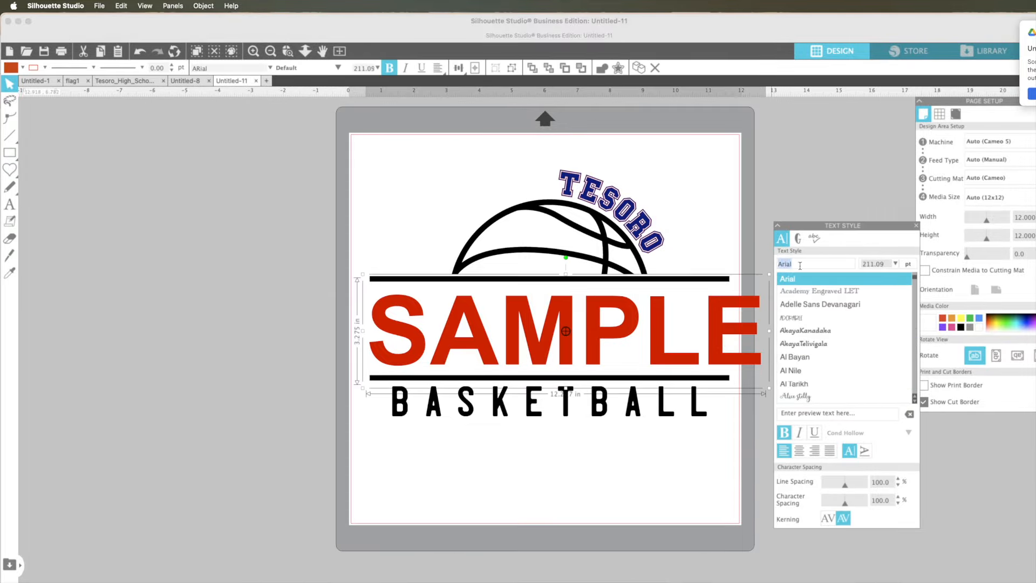
text(JP-SPORTY)
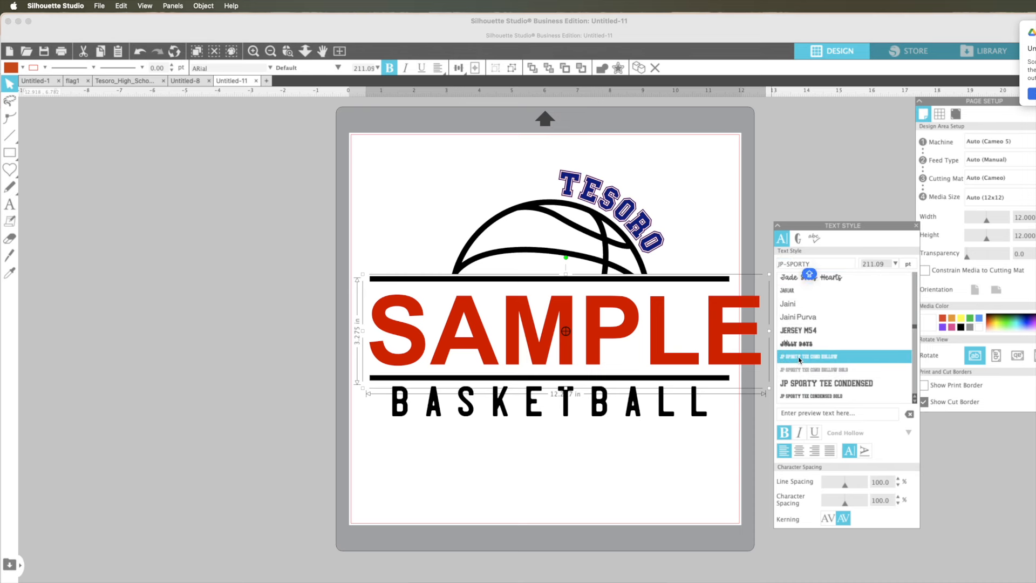
click(800, 357)
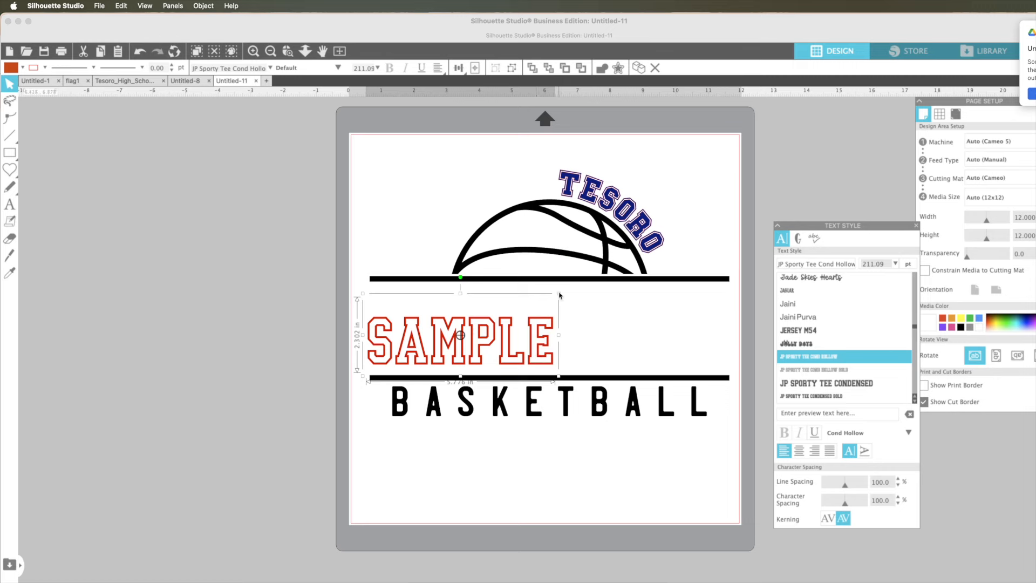
- Enlarge the SAMPLE text to about 10.84 in wide and 4.32 in tall and fit it between the two bars
drag(559, 296, 748, 289)
drag(697, 340, 702, 355)
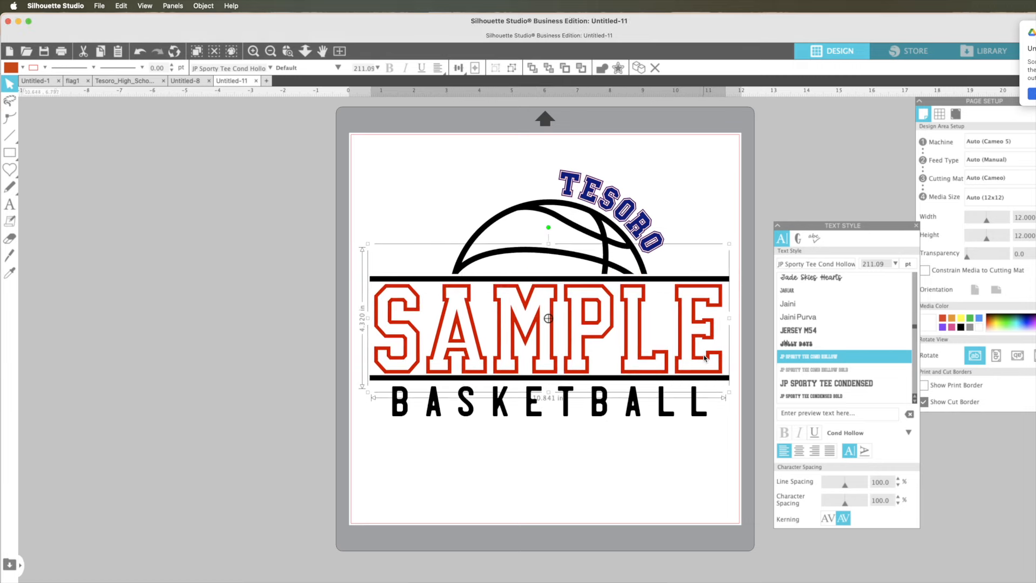
click(660, 444)
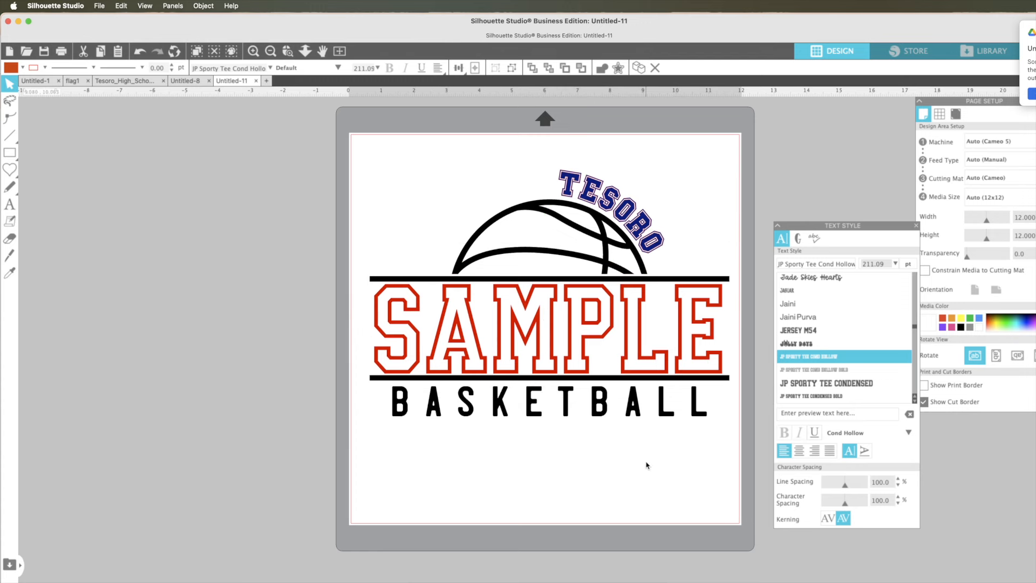
- Replace the SAMPLE text between the two bars with TITANS
double_click(656, 361)
key(super+a)
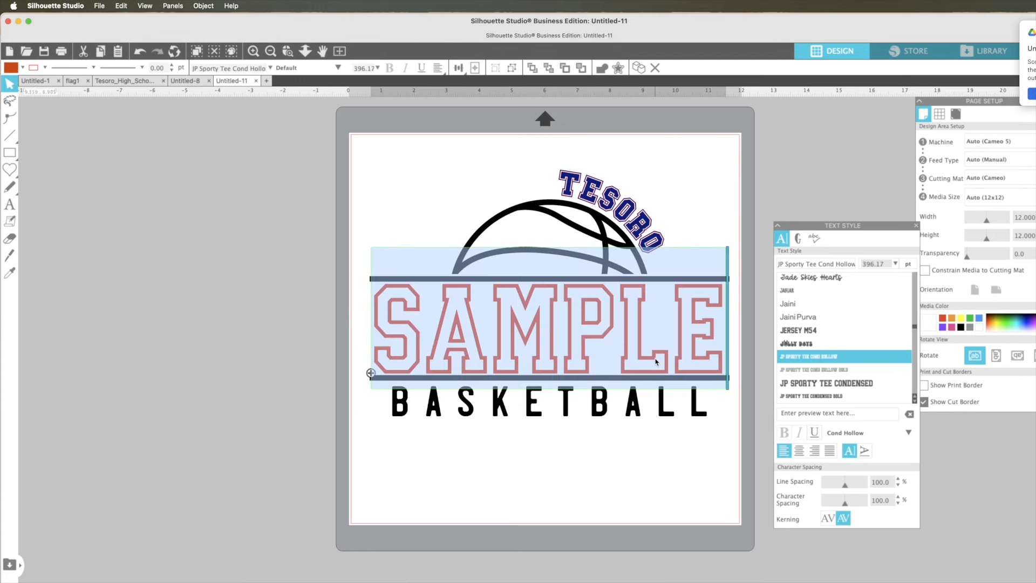
text(TITANS)
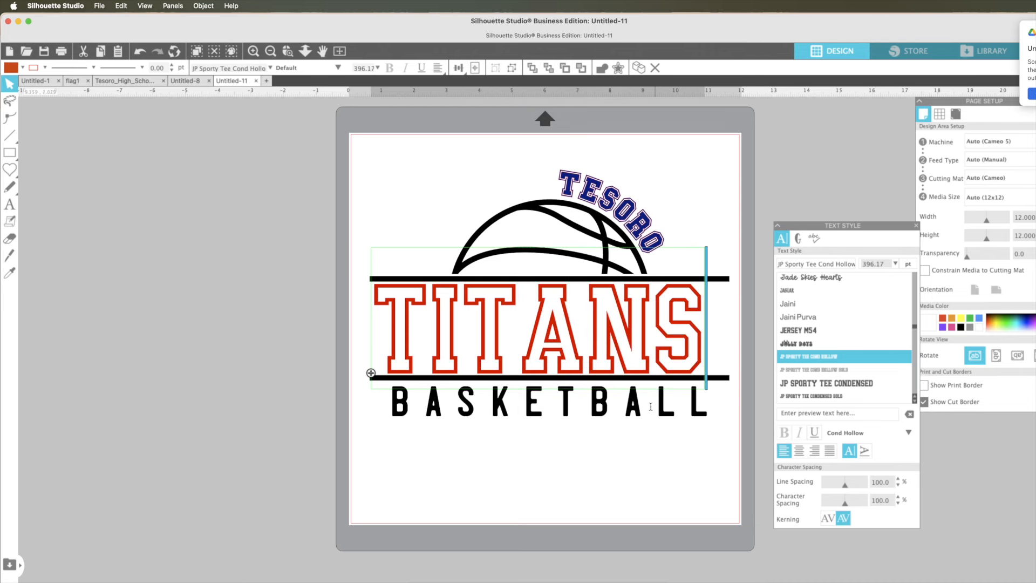
click(644, 457)
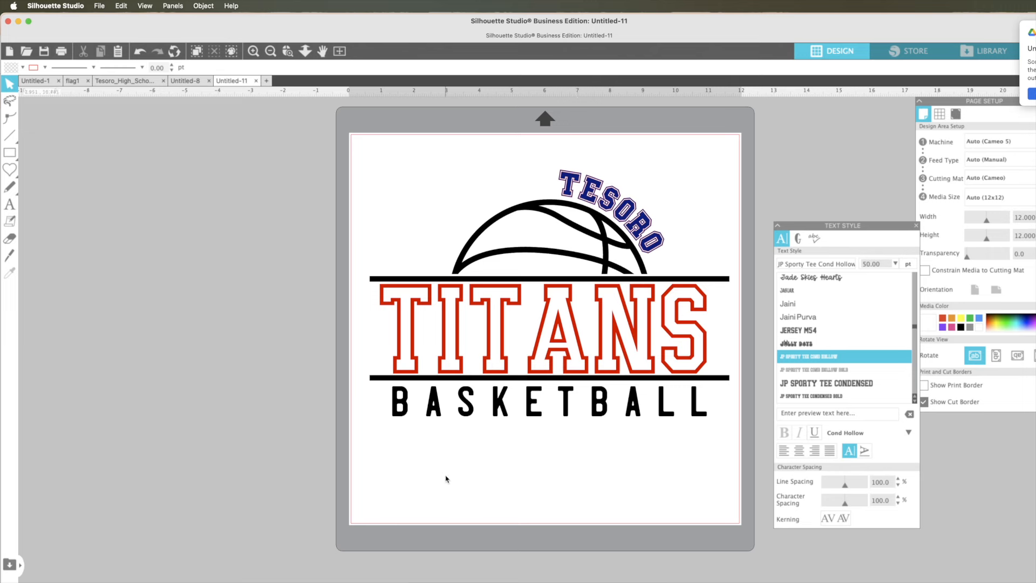
- Move the lower bar and the BASKETBALL text down together by about 0.12 in to leave more space below TITANS
click(370, 378)
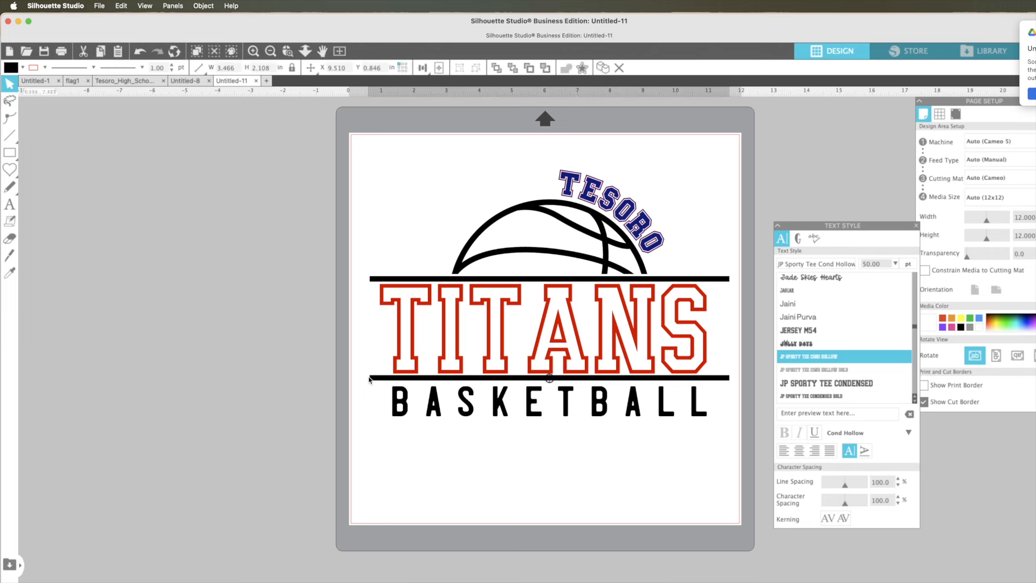
click(389, 411)
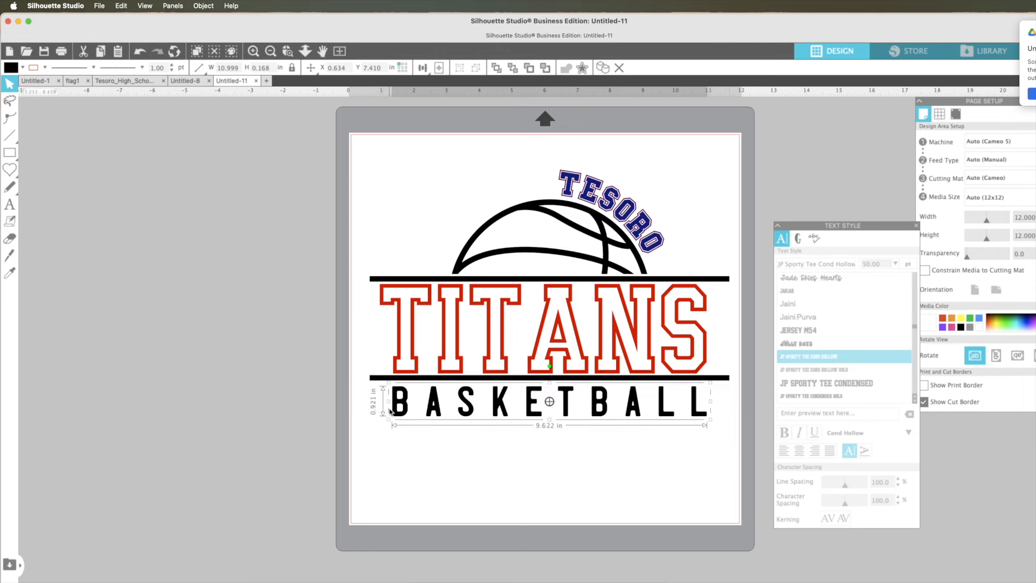
shift+click(370, 378)
drag(370, 378, 370, 380)
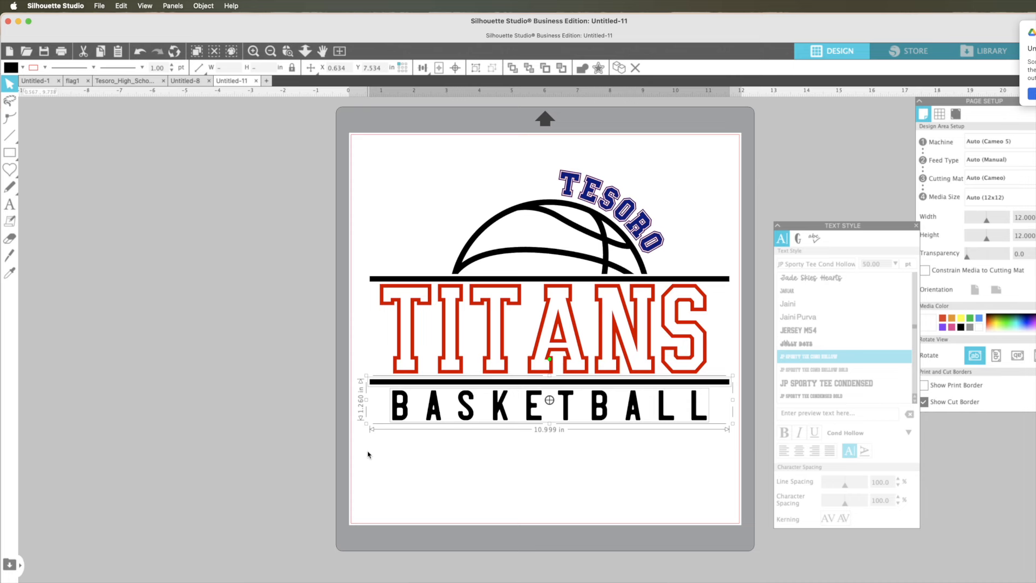
click(374, 473)
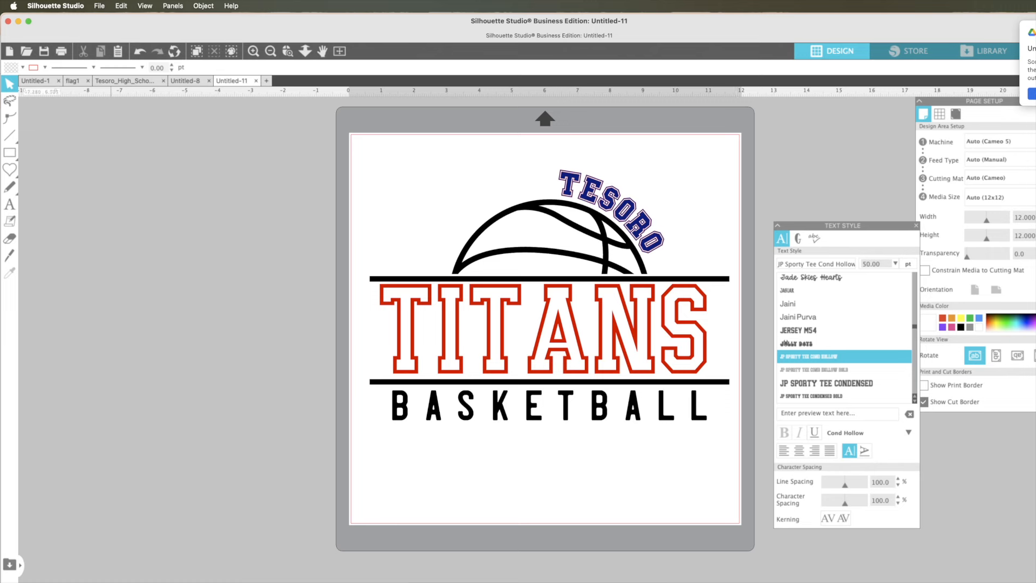
key(super+Tab)
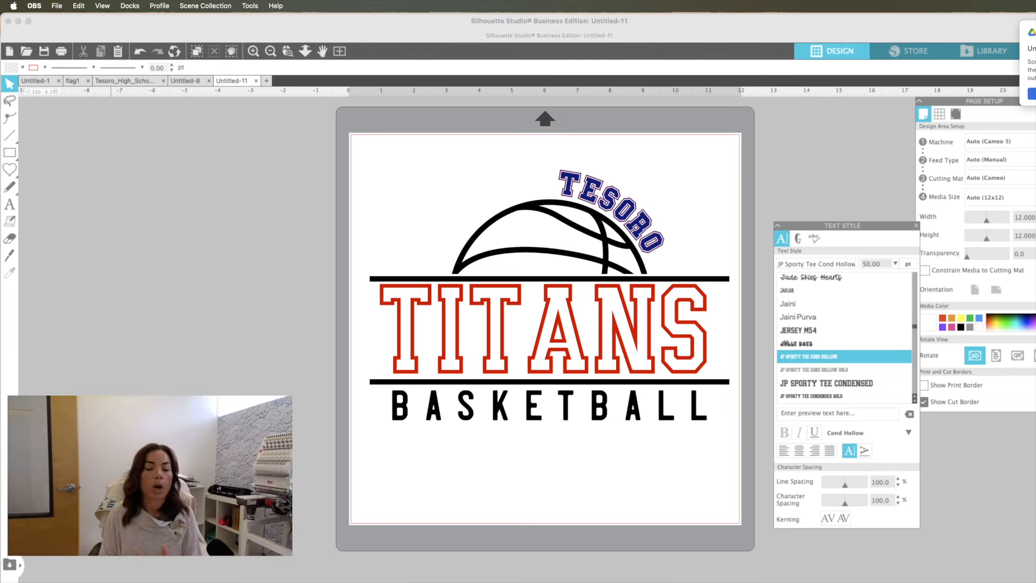